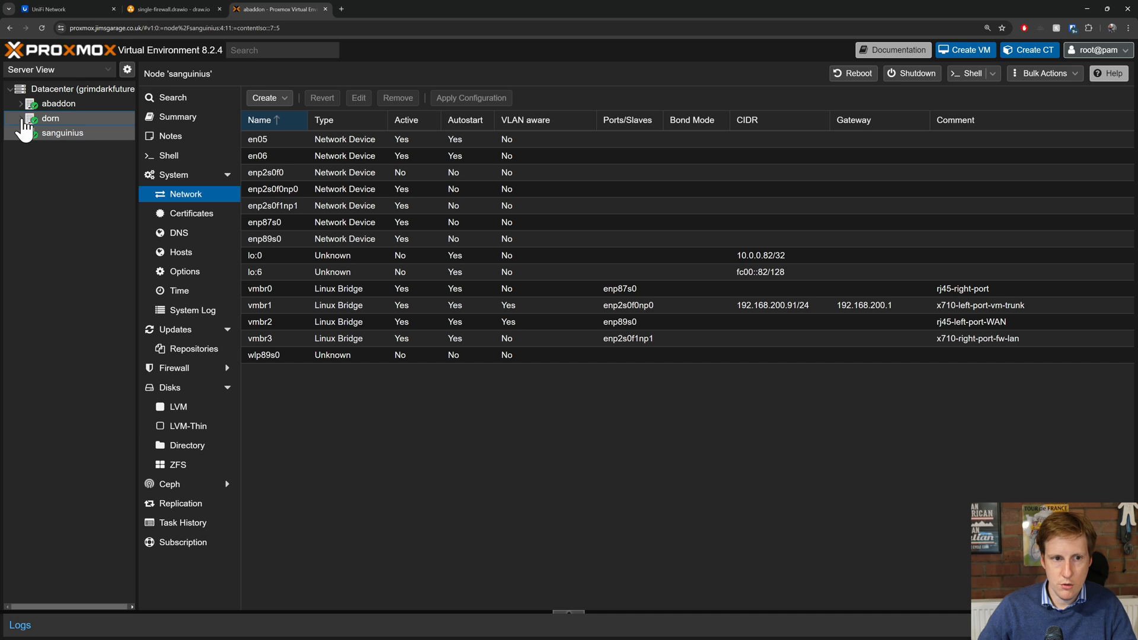
Examine the hardware of the OPNSense VM (121) on node dorn, especially which bridges its network devices use.
{"action": "left_click", "coordinate": [21, 118]}
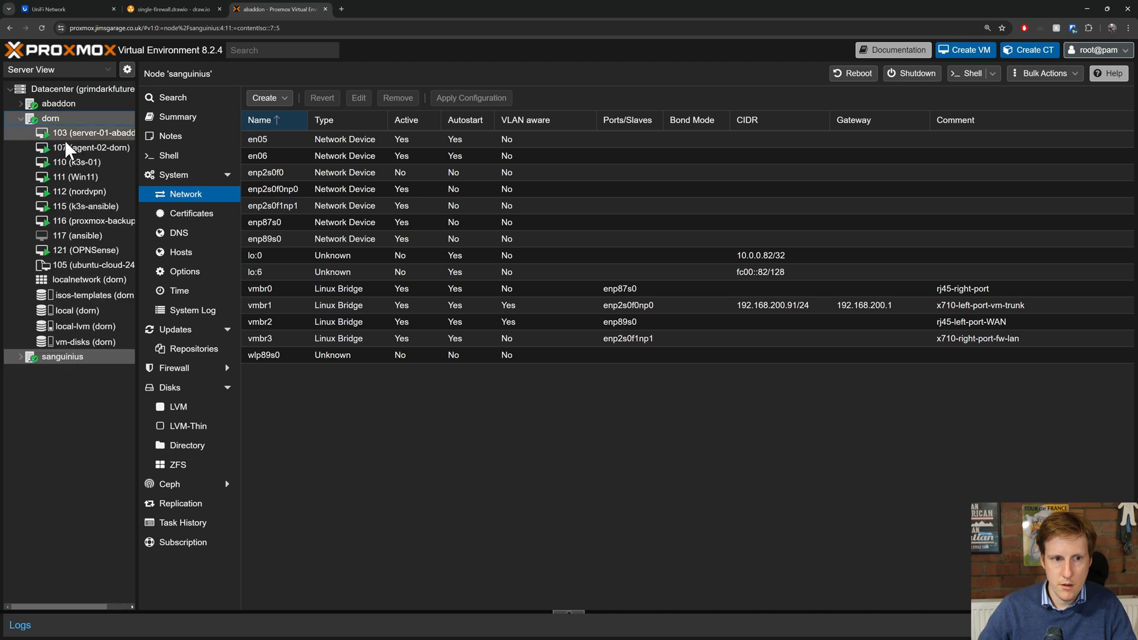
{"action": "left_click", "coordinate": [90, 250]}
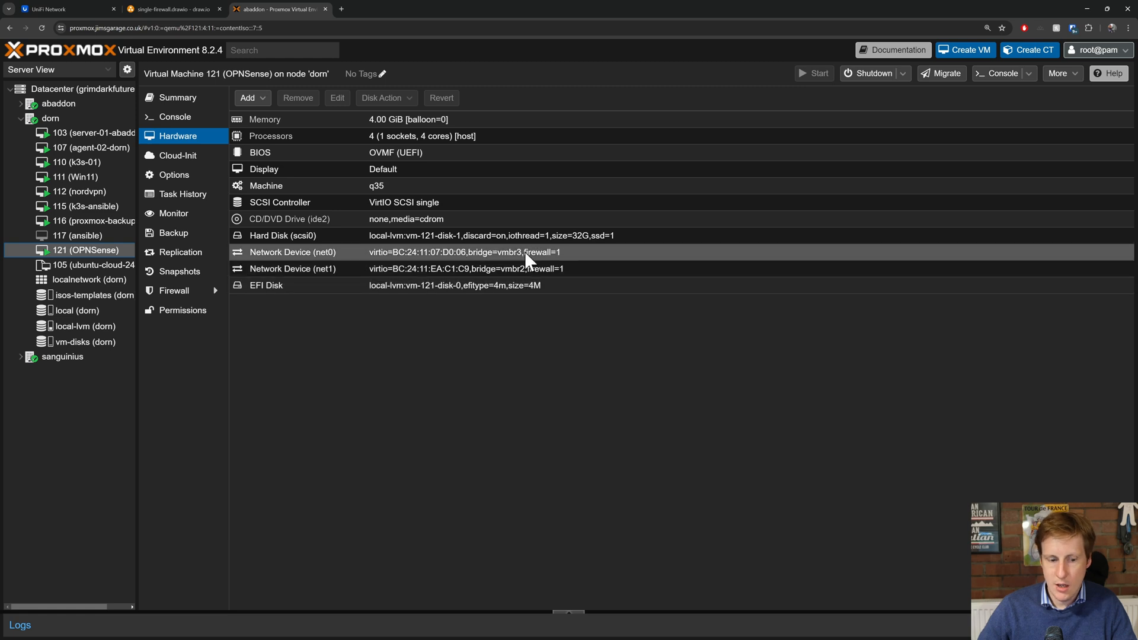
{"action": "key", "text": "ctrl+plus"}
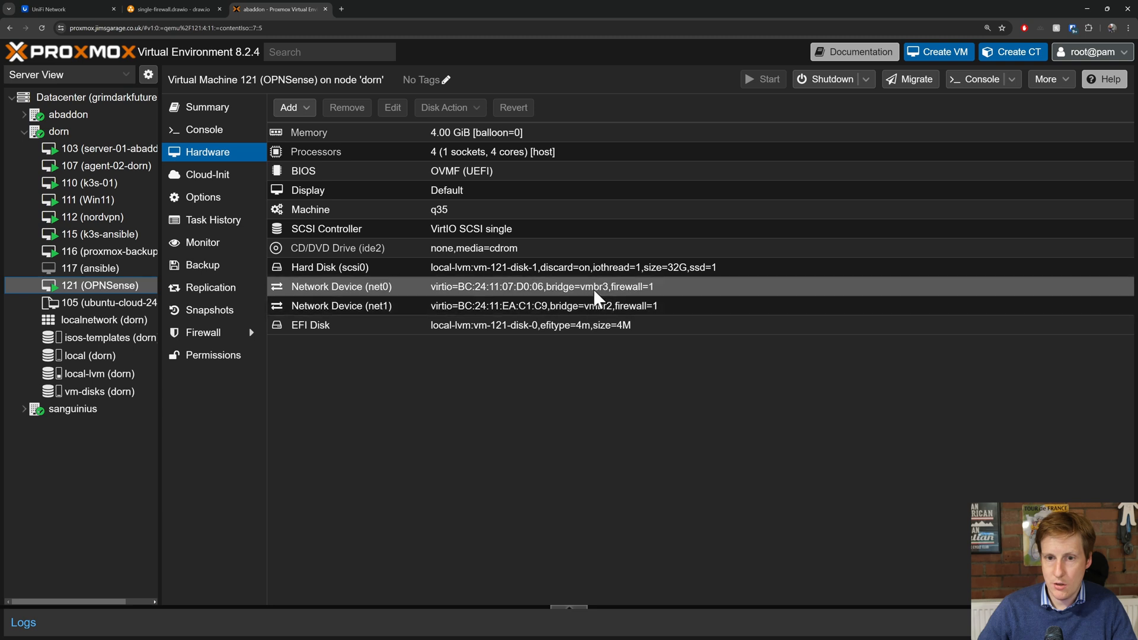
Compare the network bridge configuration of the nodes dorn, abaddon and sanguinius, including VLAN awareness and assigned ports.
{"action": "left_click", "coordinate": [94, 131]}
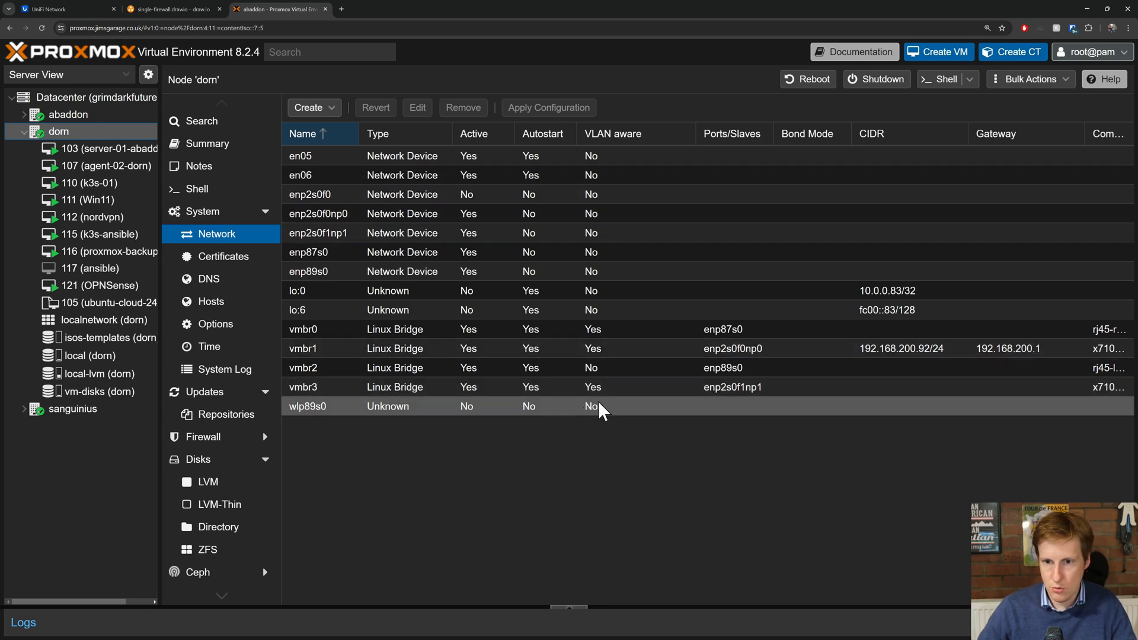
{"action": "key", "text": "ctrl+minus"}
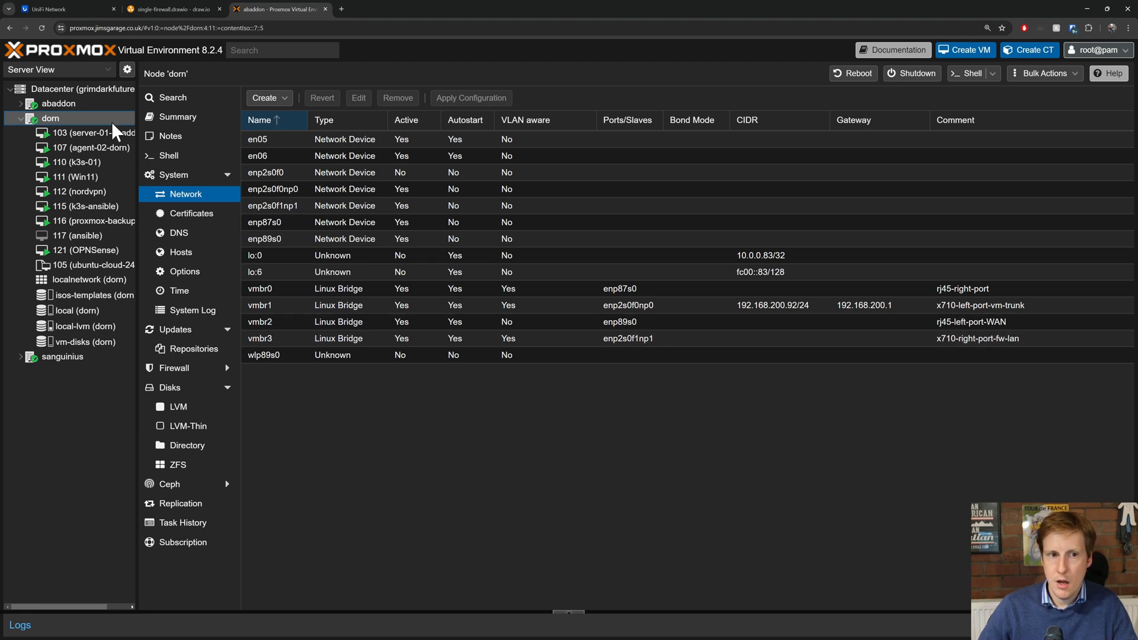
{"action": "left_click", "coordinate": [86, 103]}
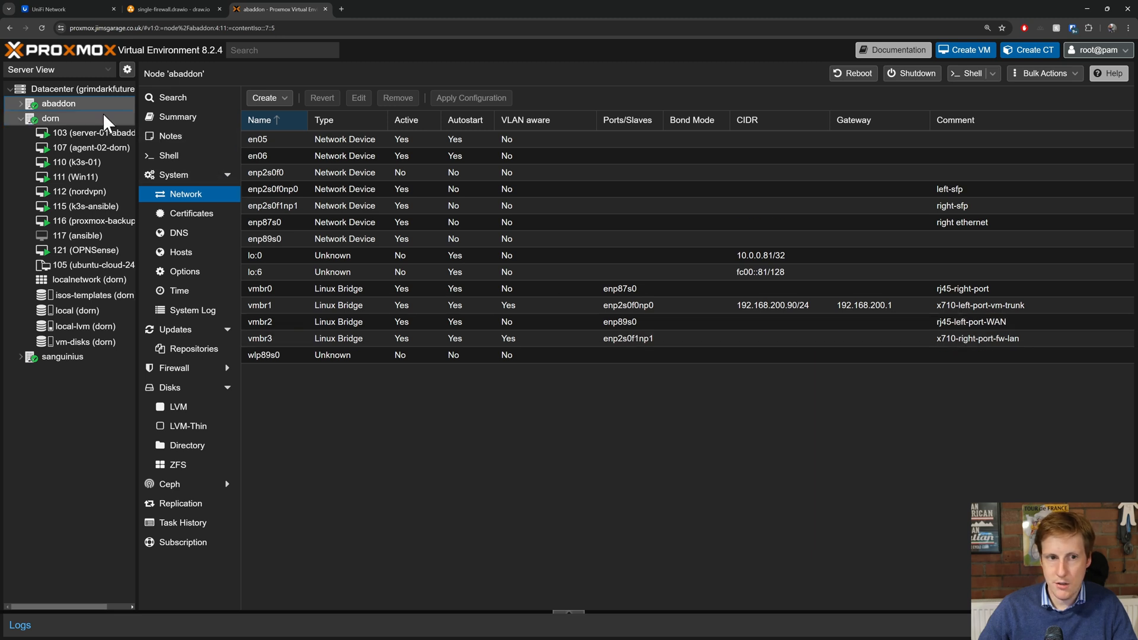
{"action": "left_click", "coordinate": [67, 119]}
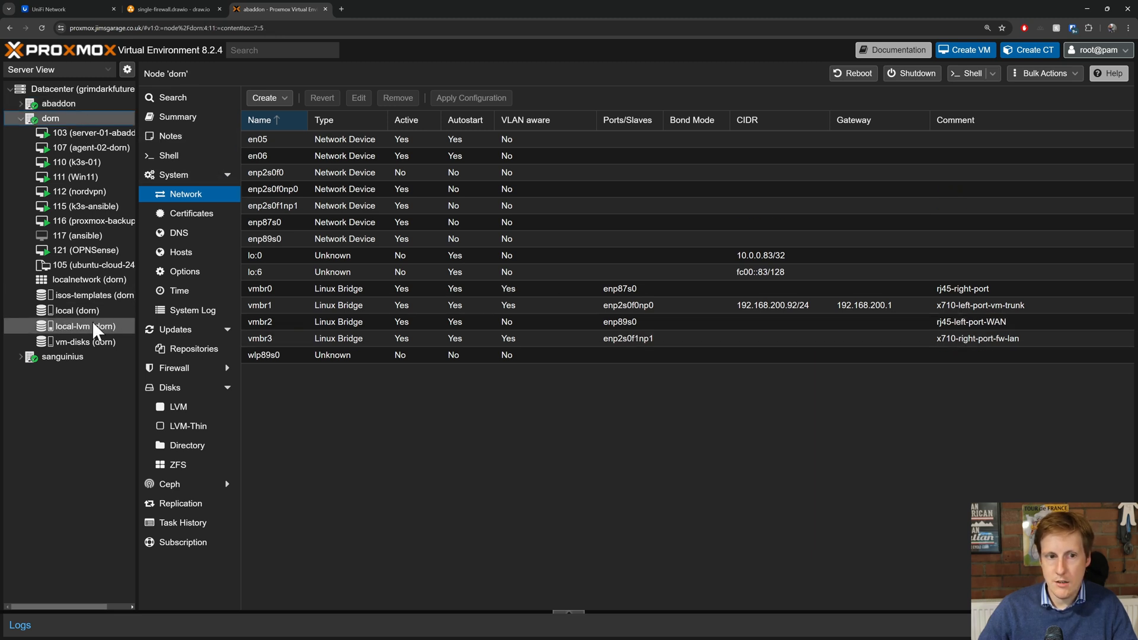
{"action": "left_click", "coordinate": [96, 357]}
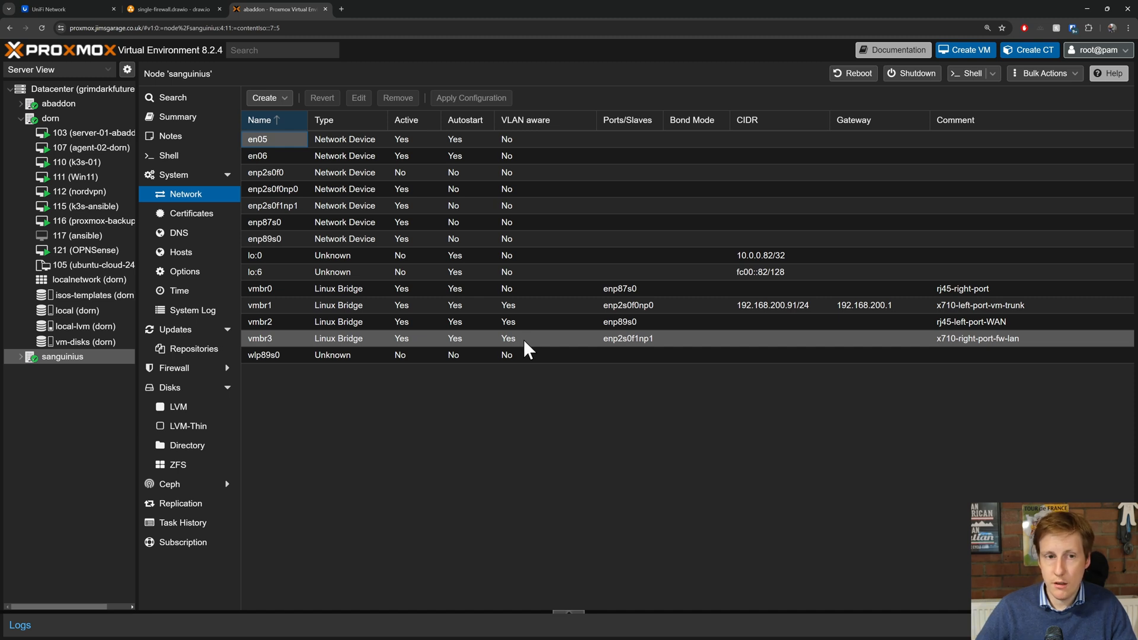
{"action": "key", "text": "ctrl+plus"}
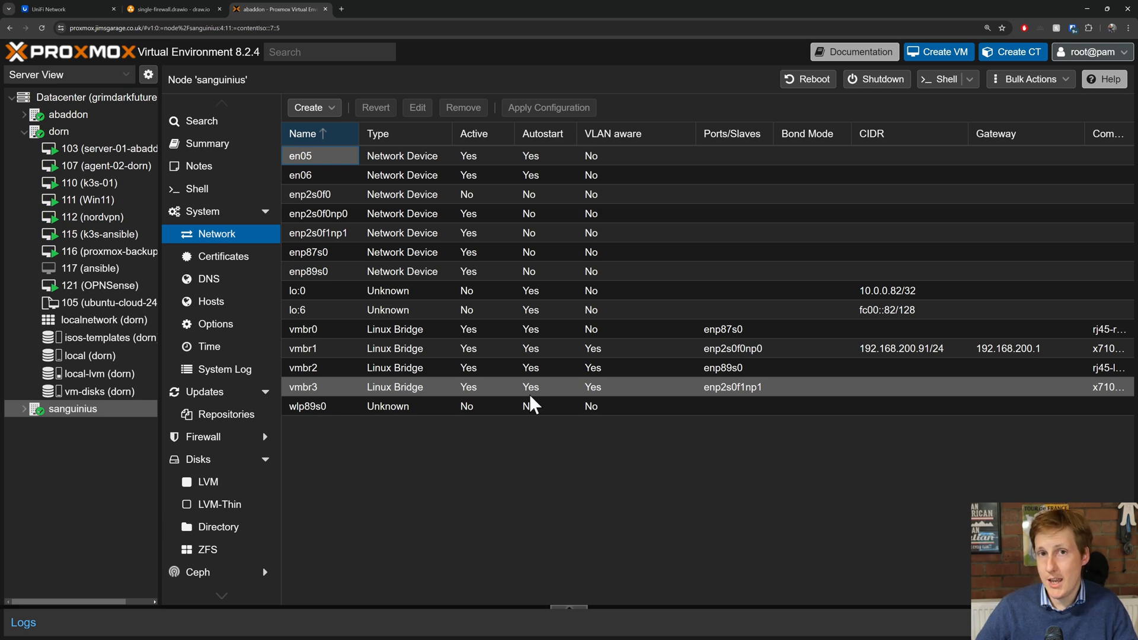
Check the datacenter's Ceph health, services and performance overview.
{"action": "left_click", "coordinate": [81, 102]}
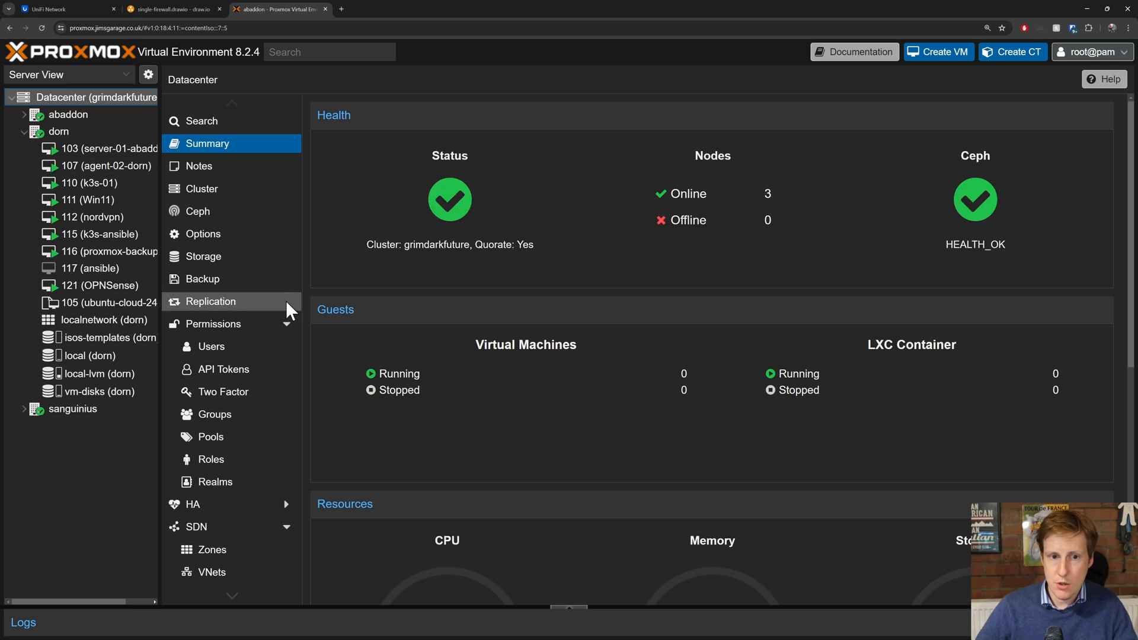
{"action": "left_click", "coordinate": [199, 217]}
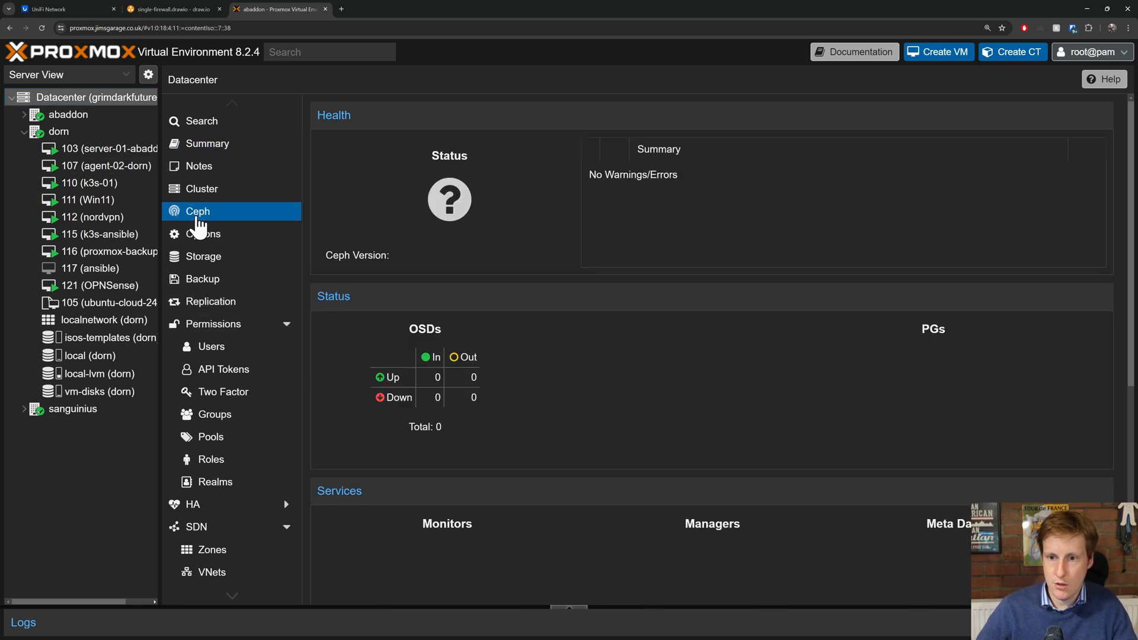
{"action": "scroll", "coordinate": [548, 389], "scroll_direction": "down", "scroll_amount": 6}
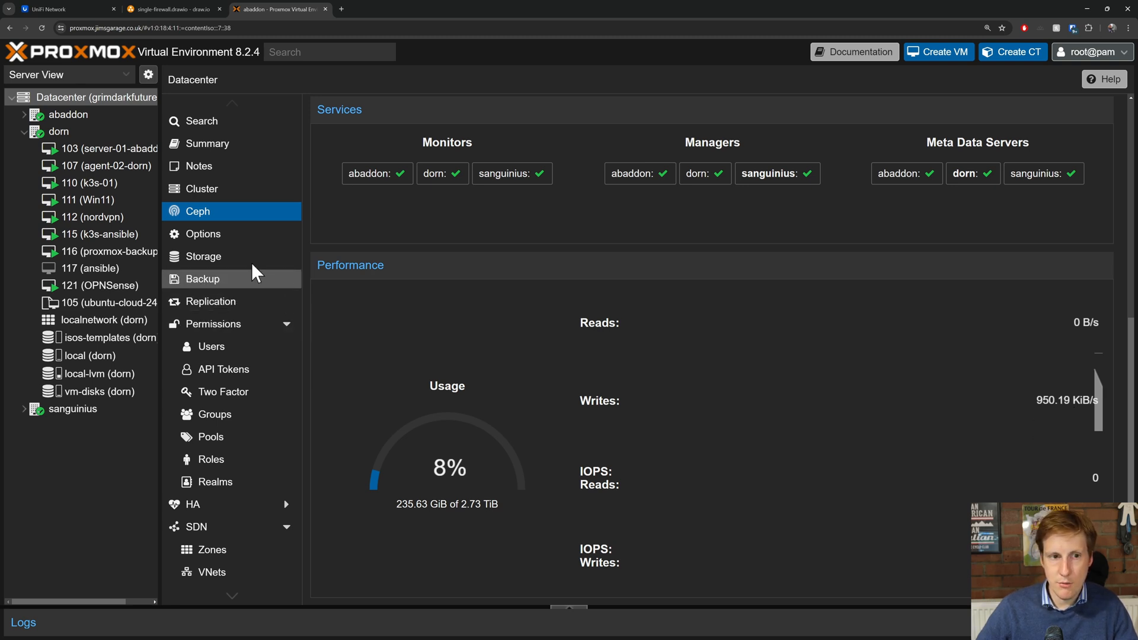
Review the physical disks of node abaddon, including the disk used by Ceph.
{"action": "left_click", "coordinate": [68, 114]}
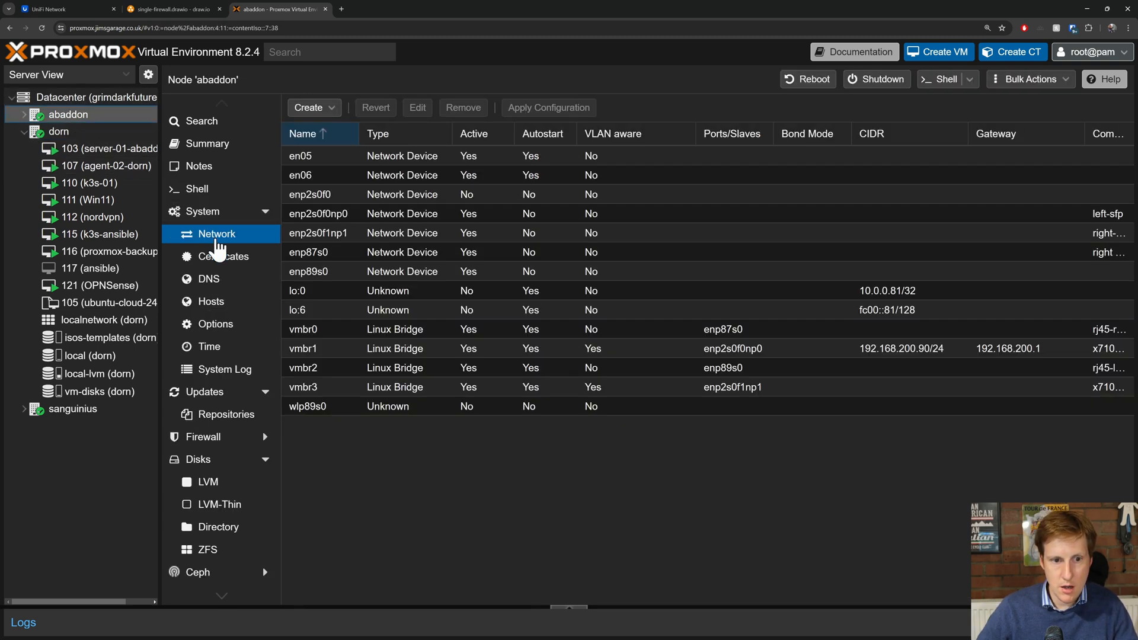
{"action": "left_click", "coordinate": [218, 467]}
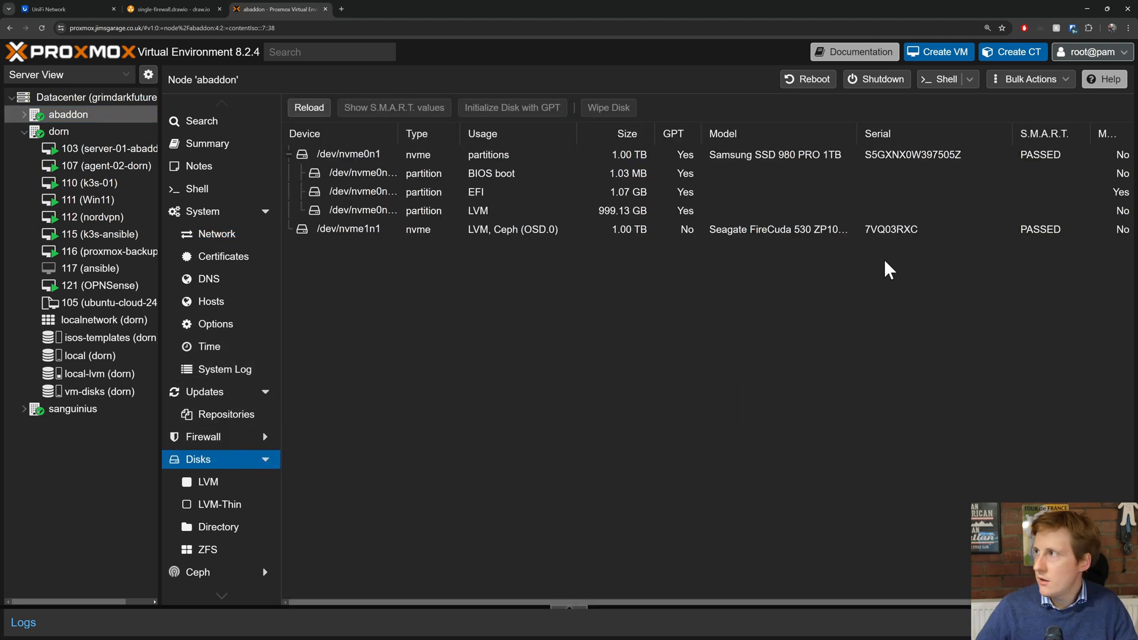
{"action": "key", "text": "ctrl+minus"}
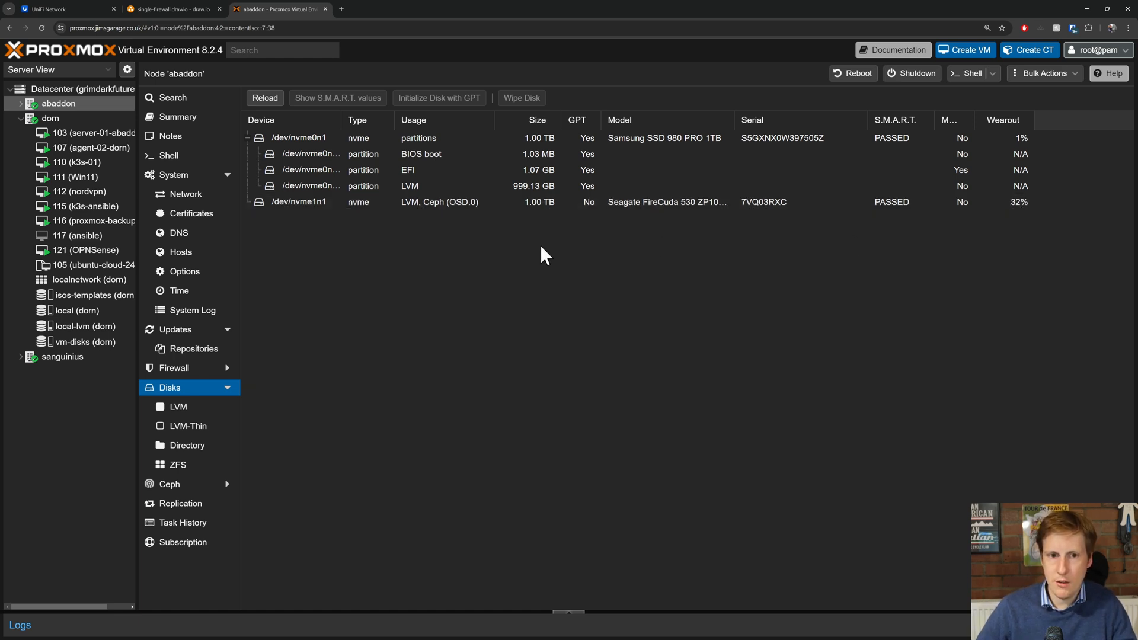
{"action": "key", "text": "ctrl+plus"}
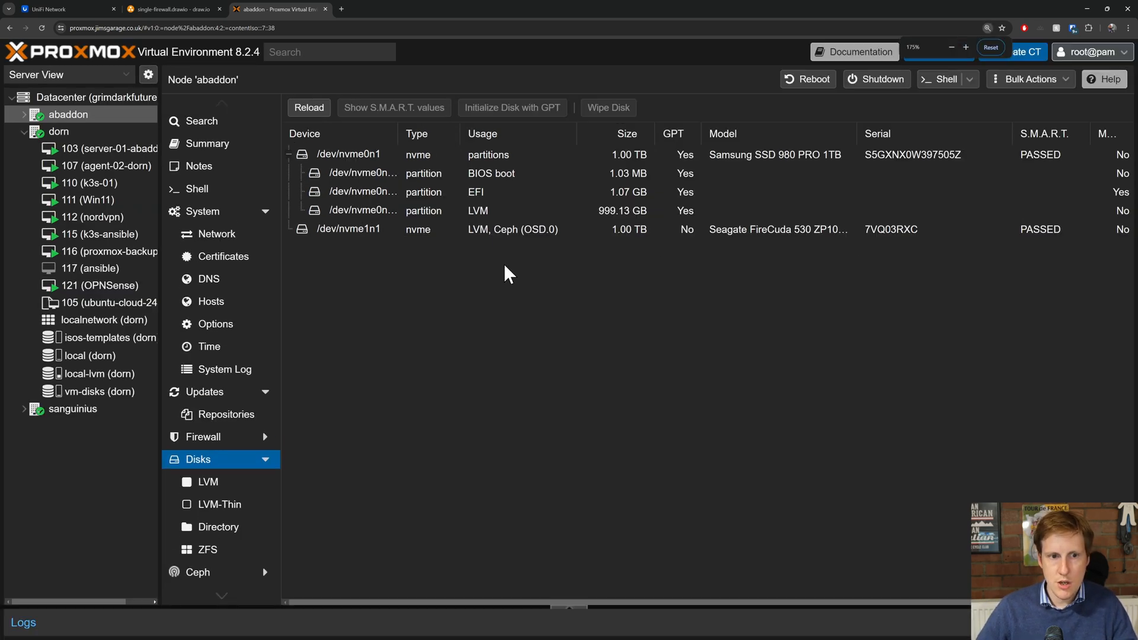
Check the target storages offered for moving the OPNSense VM's scsi0 hard disk, and dismiss the dialog without moving it.
{"action": "left_click", "coordinate": [100, 286]}
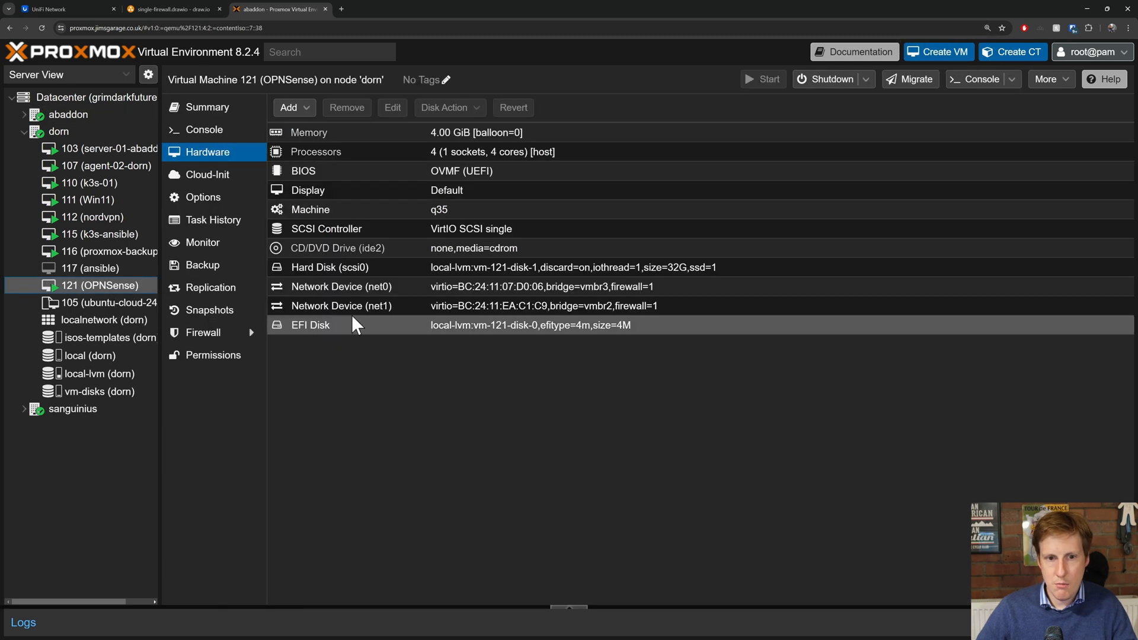
{"action": "left_click", "coordinate": [455, 274]}
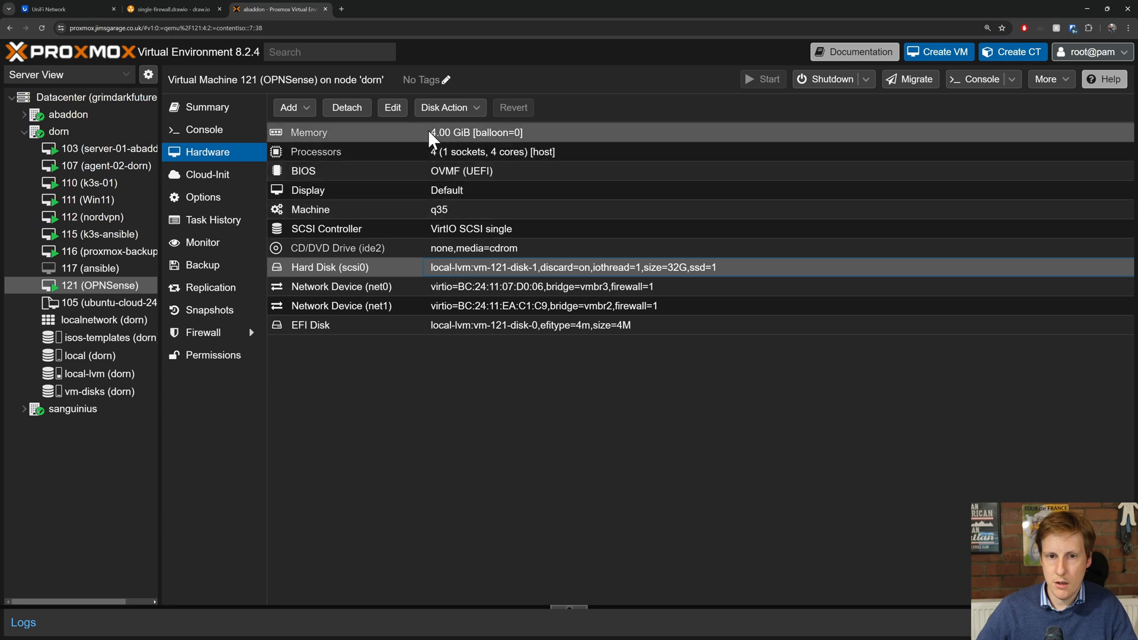
{"action": "left_click", "coordinate": [445, 109]}
{"action": "left_click", "coordinate": [472, 131]}
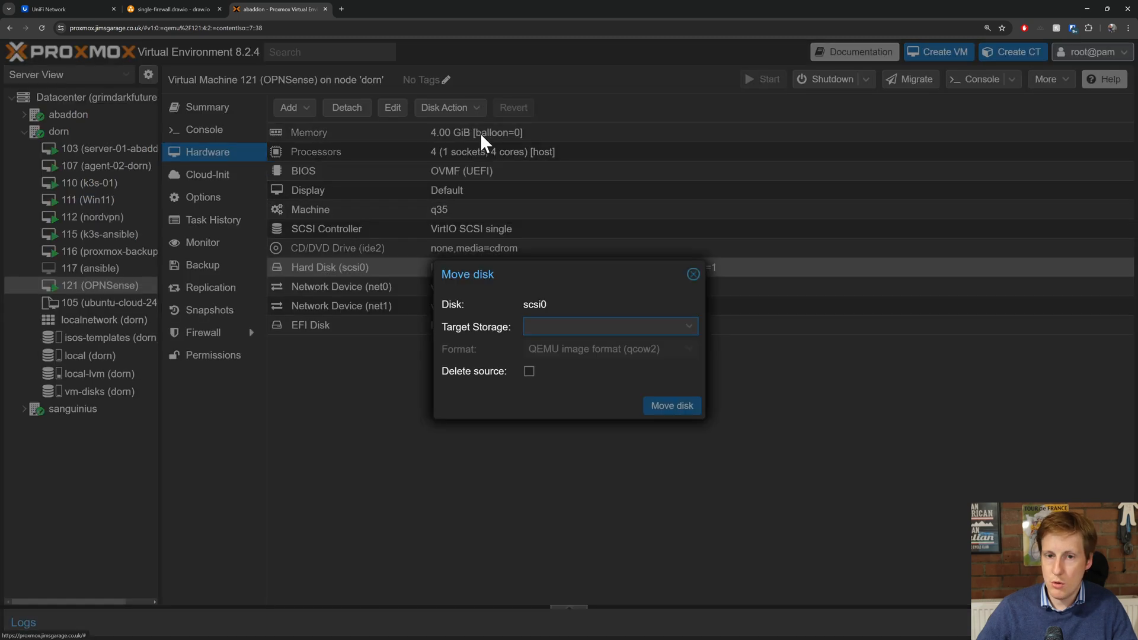
{"action": "left_click", "coordinate": [668, 324]}
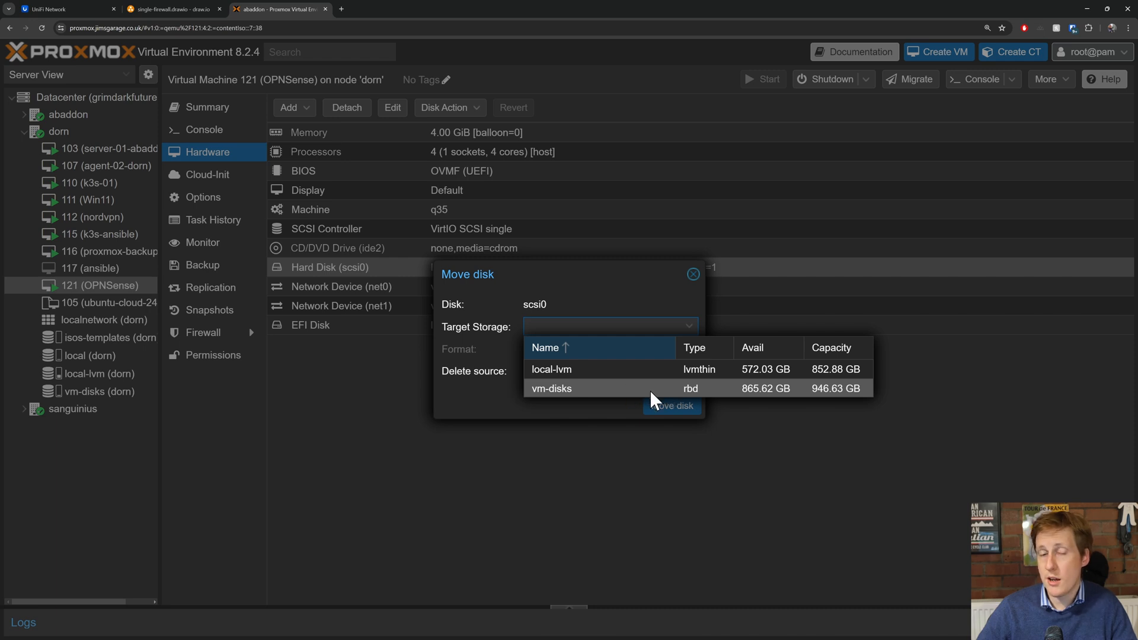
{"action": "left_click", "coordinate": [693, 274]}
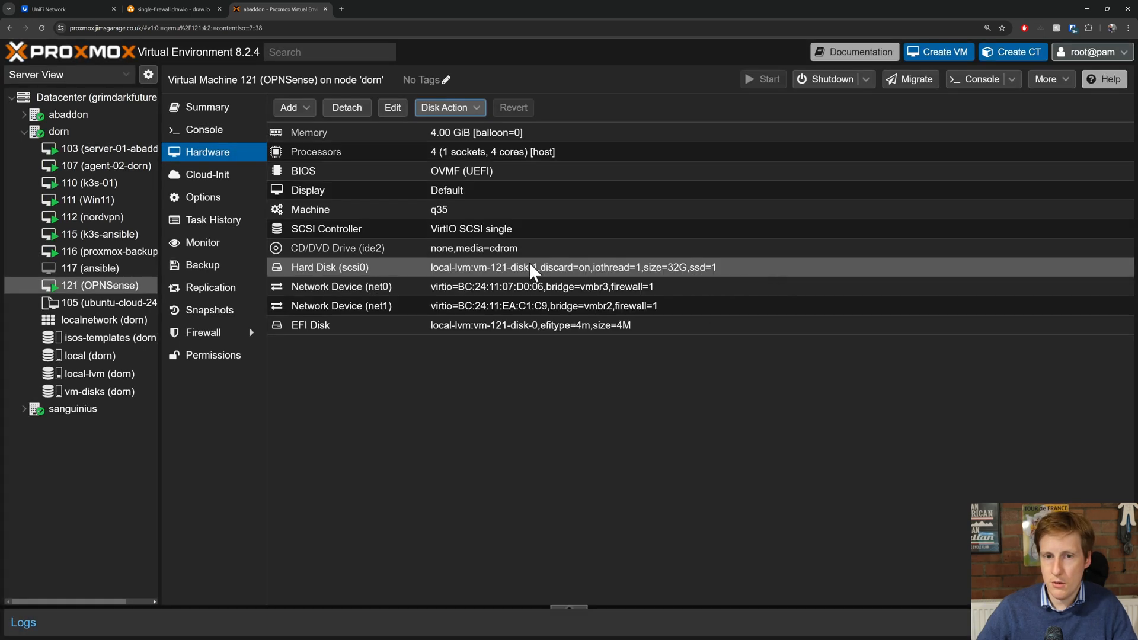
{"action": "left_click", "coordinate": [408, 328]}
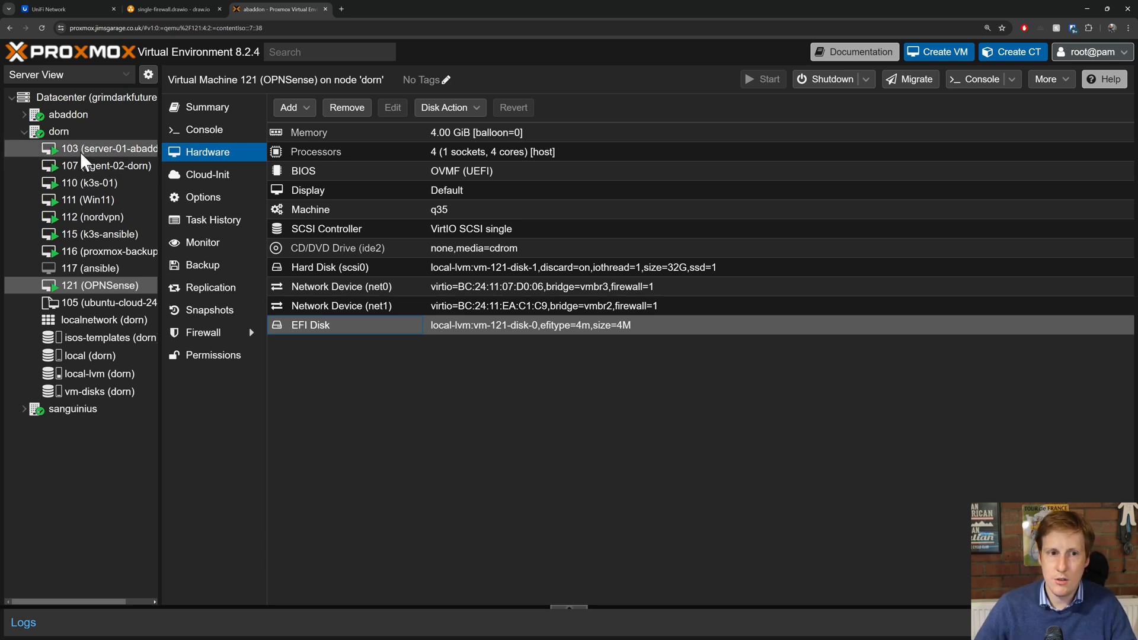
Examine the hard disk and network devices of the OPNSense-HA VM (100) on node abaddon.
{"action": "left_click", "coordinate": [23, 116]}
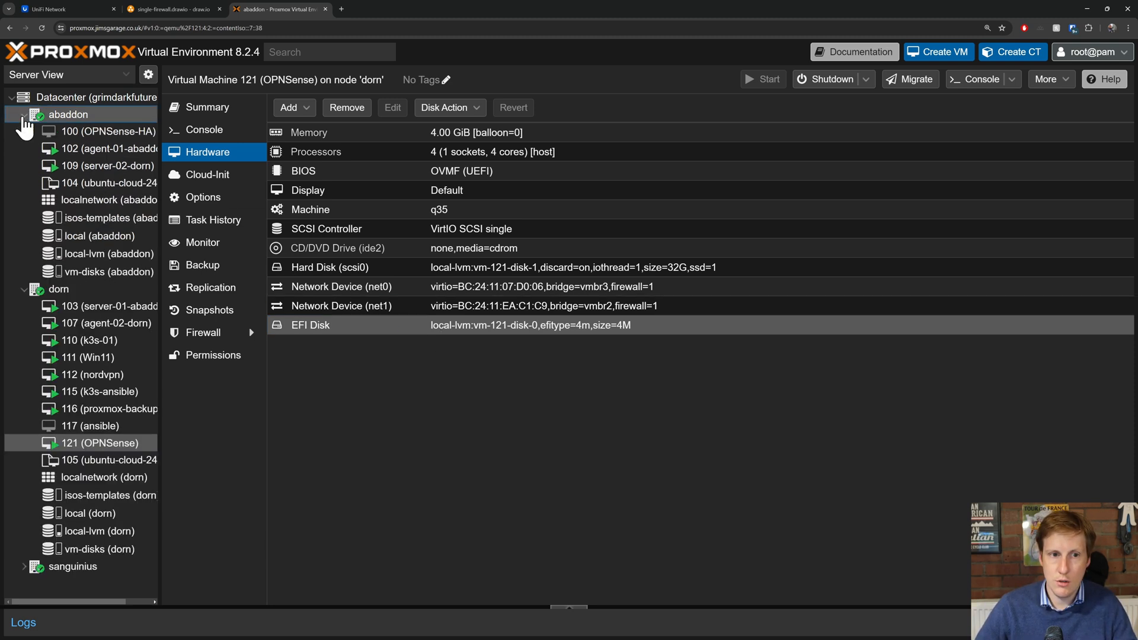
{"action": "left_click", "coordinate": [90, 130]}
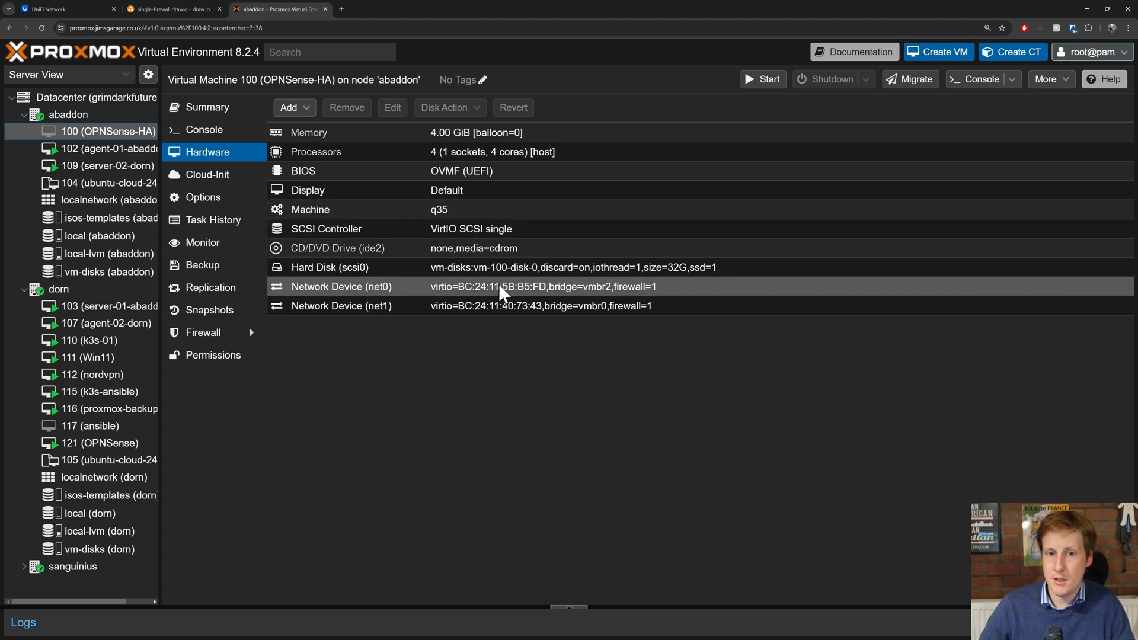
{"action": "left_click", "coordinate": [457, 278]}
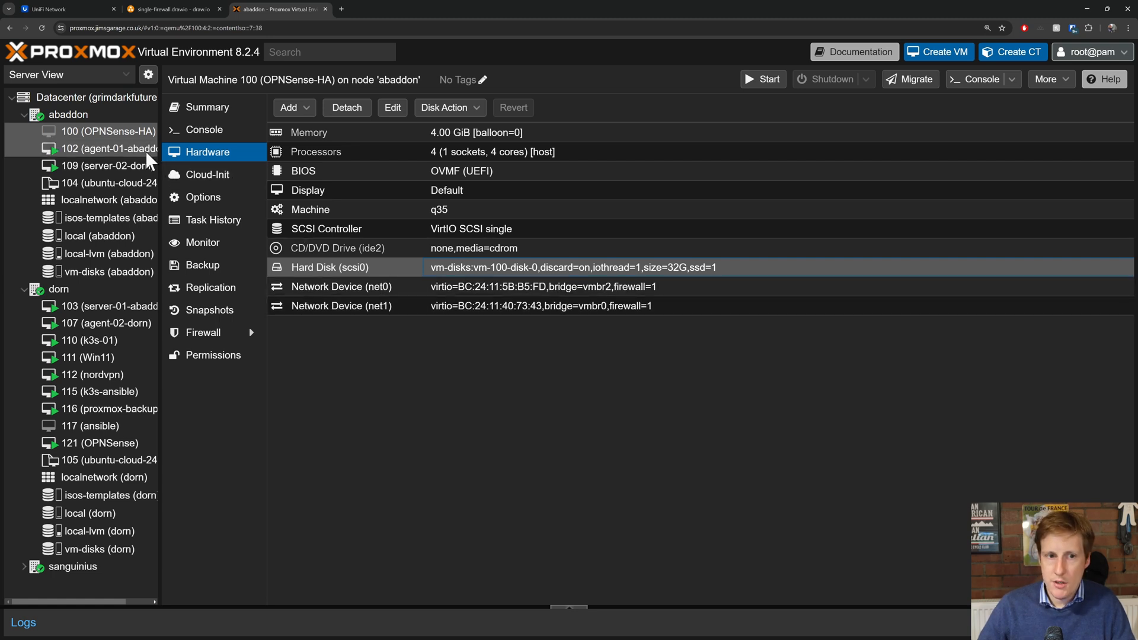
Match OPNSense-HA's network devices to those of the OPNSense VM, with bridge vmbr3 for net0 and vmbr2 for net1.
{"action": "left_click", "coordinate": [99, 443]}
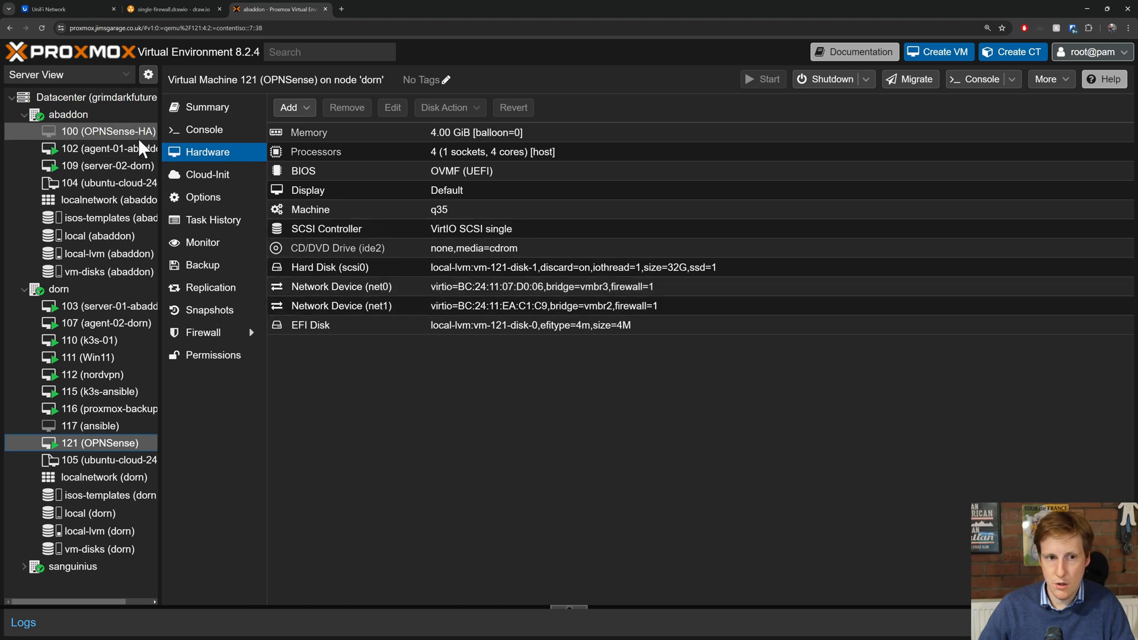
{"action": "left_click", "coordinate": [112, 134]}
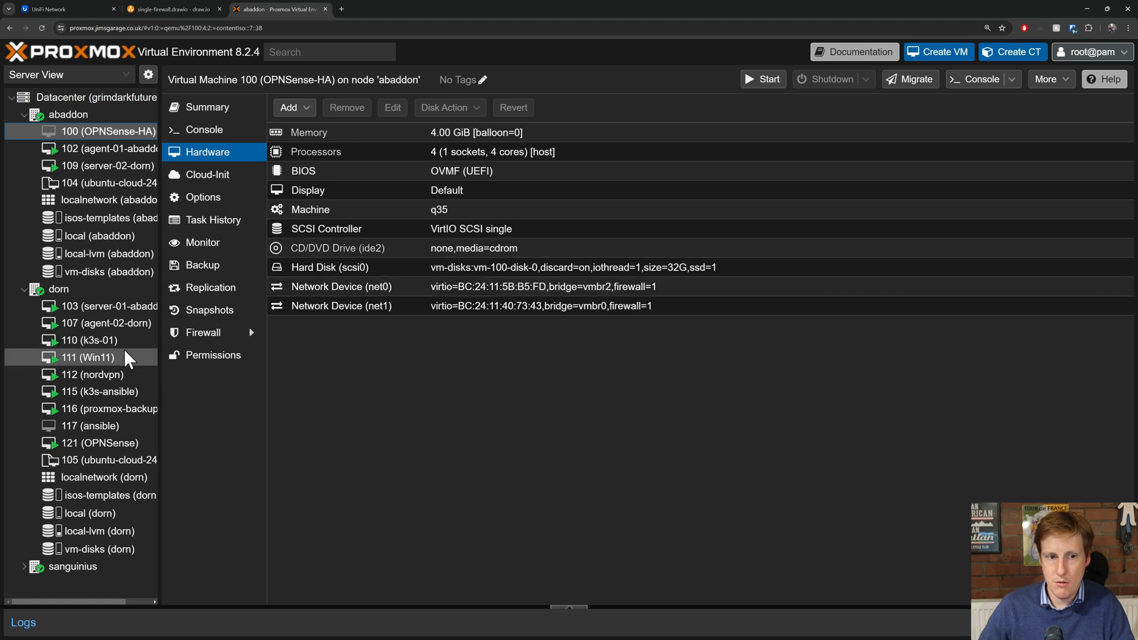
{"action": "left_click", "coordinate": [99, 442]}
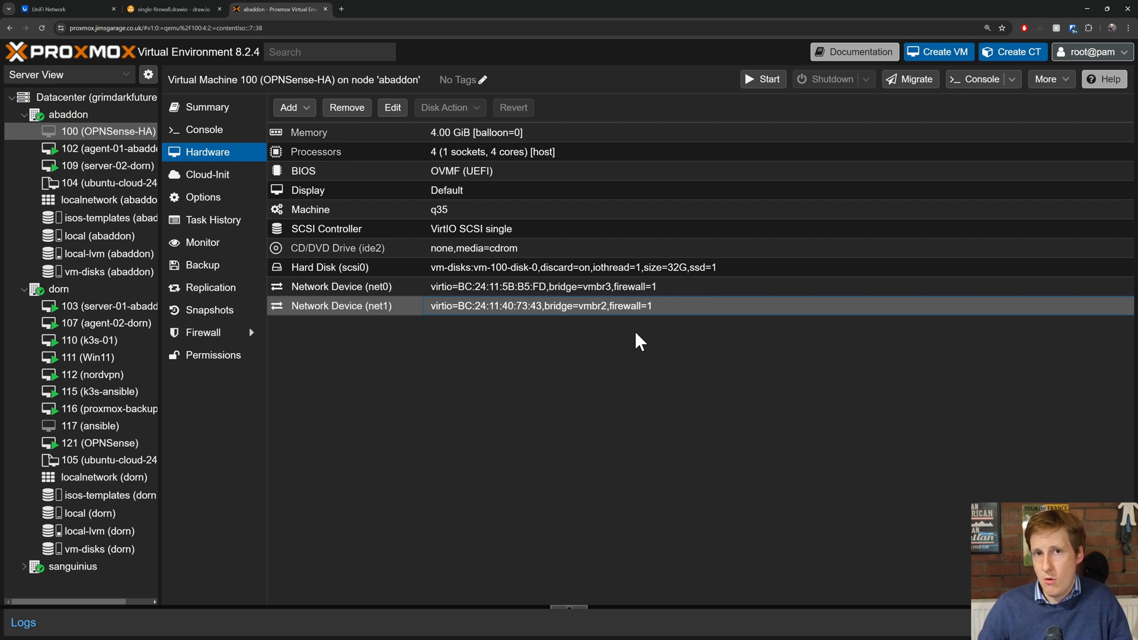
Compare the draw.io network diagram with ports 5, 7 and 8 of the USW-Aggregation switch in UniFi Network.
{"action": "left_click", "coordinate": [169, 9]}
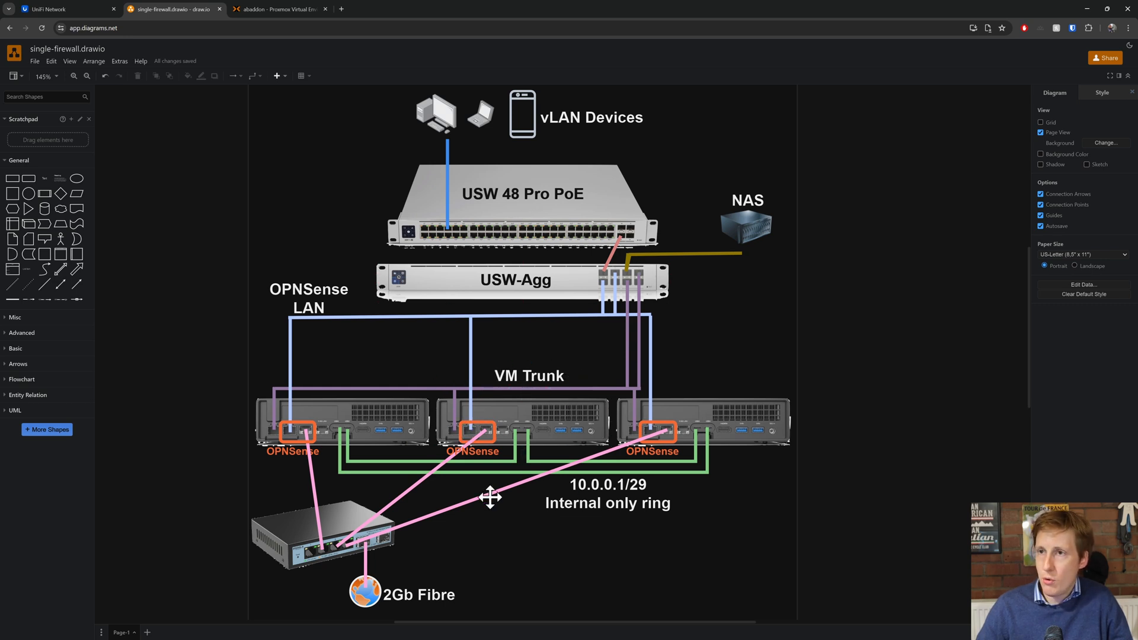
{"action": "left_click", "coordinate": [63, 9]}
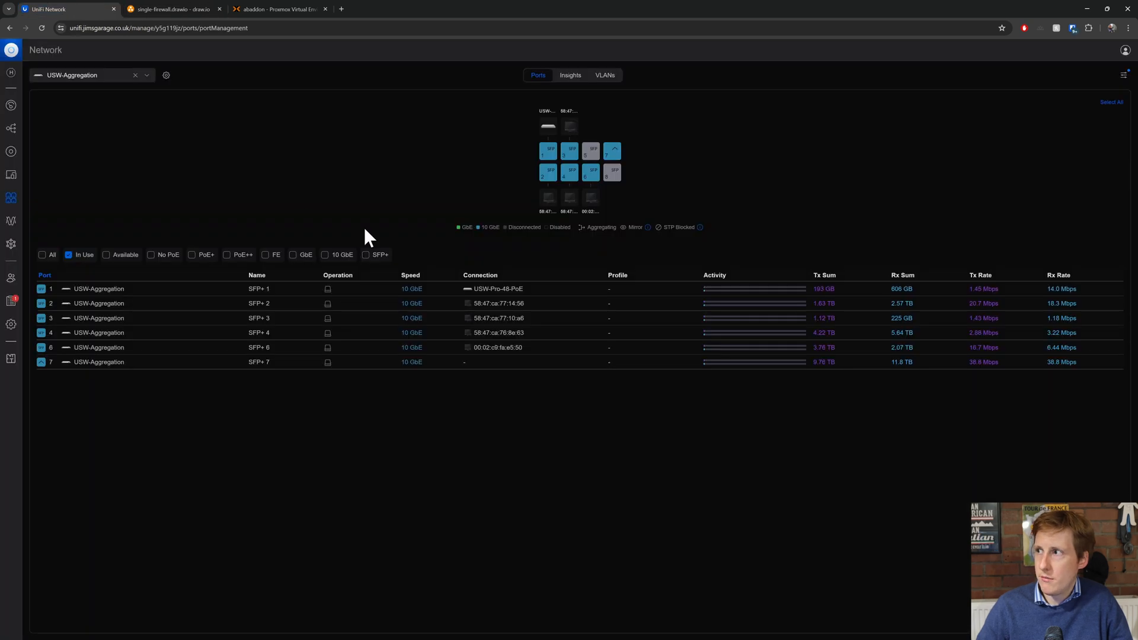
{"action": "left_click", "coordinate": [613, 173]}
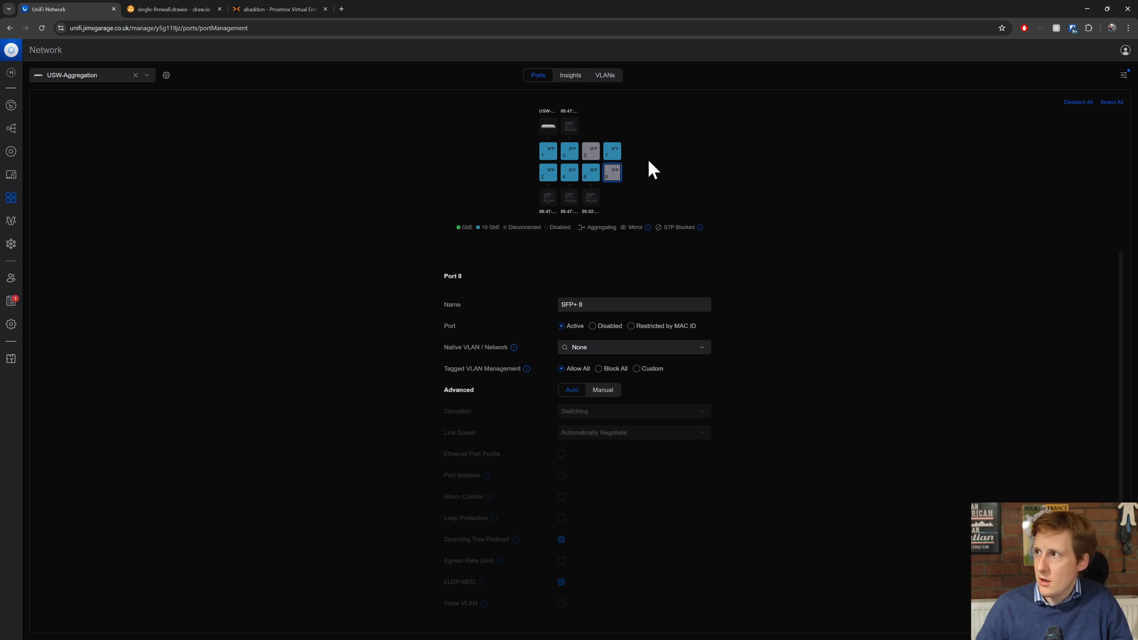
{"action": "left_click", "coordinate": [610, 156]}
{"action": "left_click", "coordinate": [614, 173]}
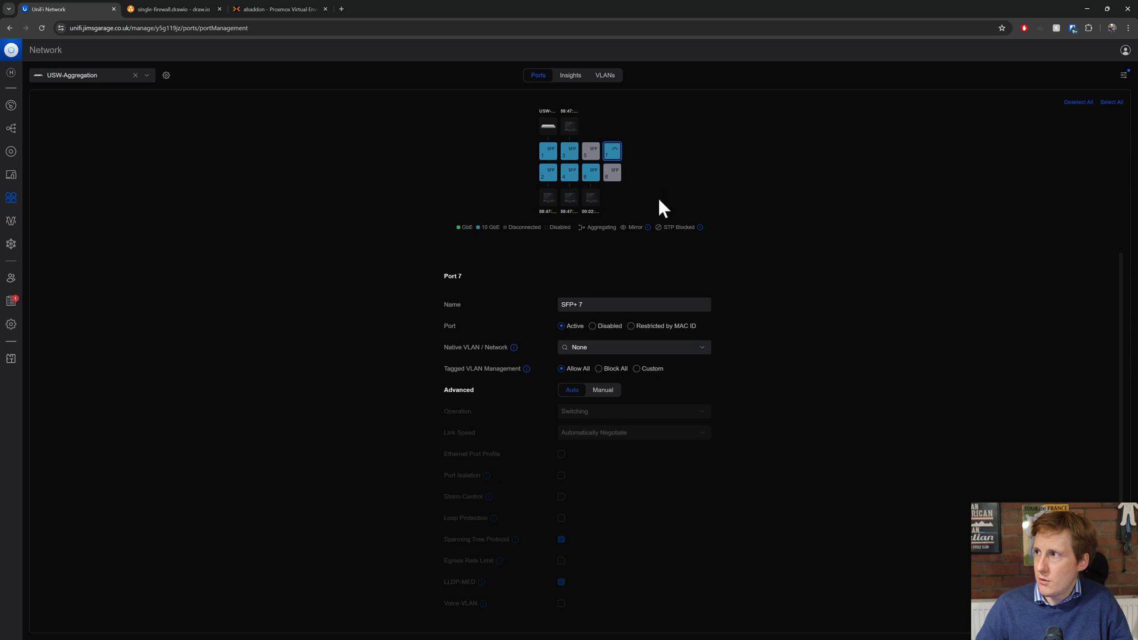
{"action": "left_click", "coordinate": [662, 181]}
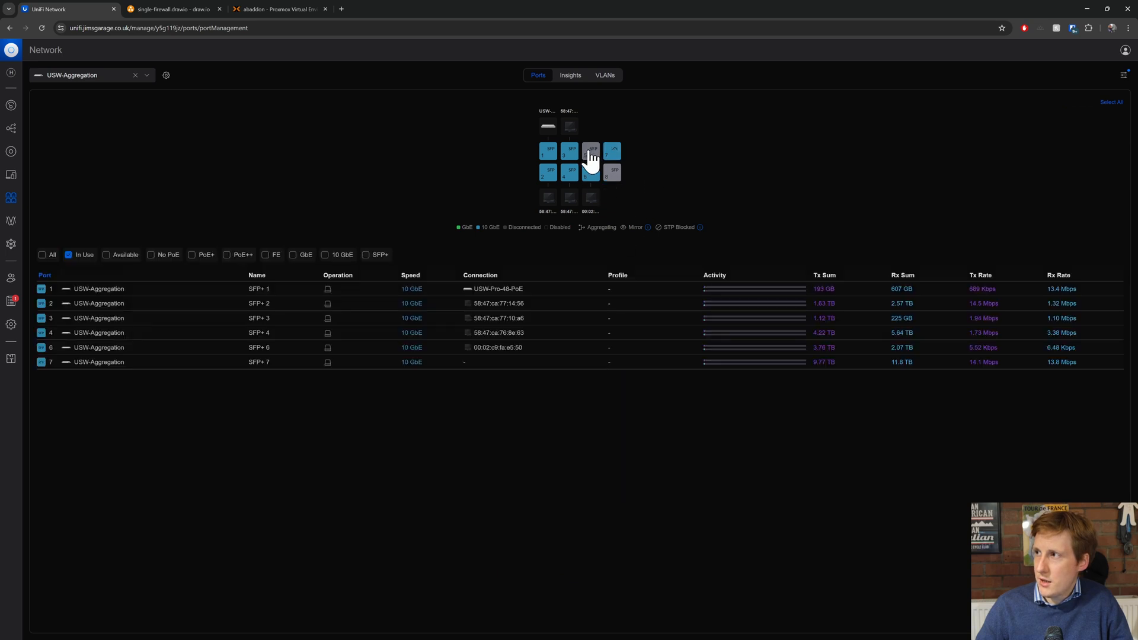
{"action": "left_click", "coordinate": [588, 154]}
{"action": "left_click", "coordinate": [663, 177]}
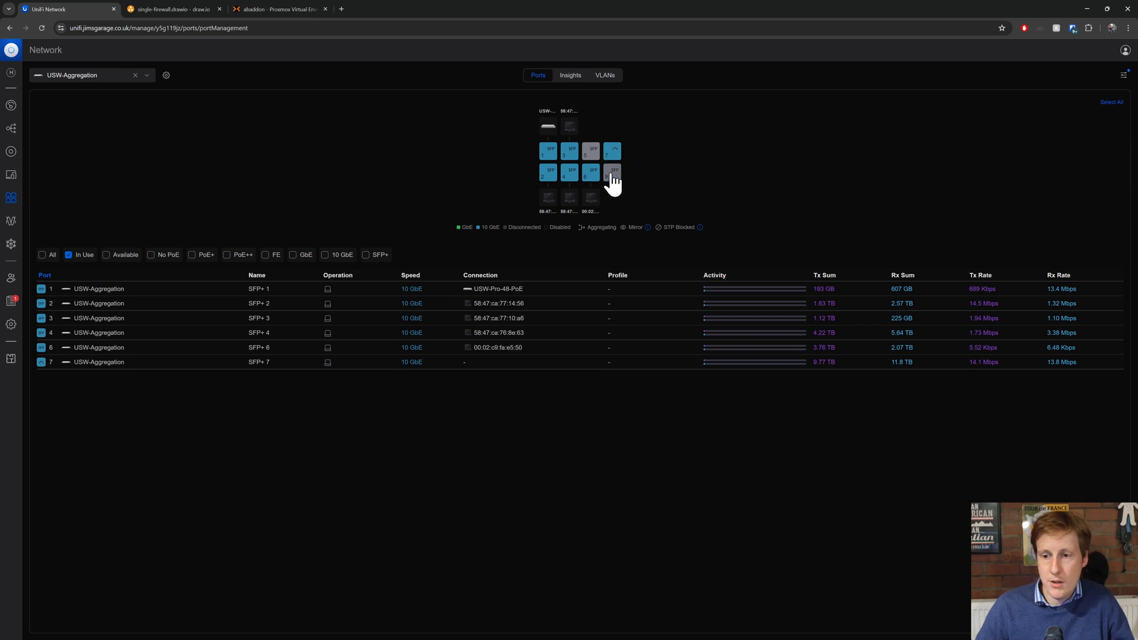
{"action": "left_click", "coordinate": [188, 9]}
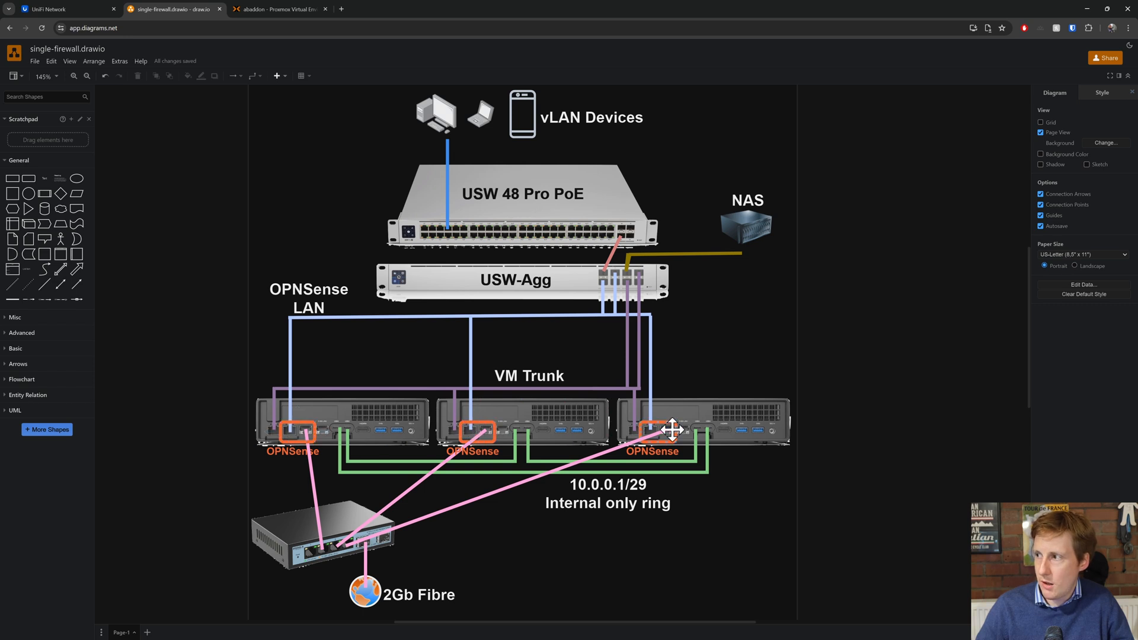
Check the USW-Aggregation ports in UniFi Network, and trace the links between the fibre switch and the OPNSense nodes in the draw.io diagram.
{"action": "left_click", "coordinate": [67, 8]}
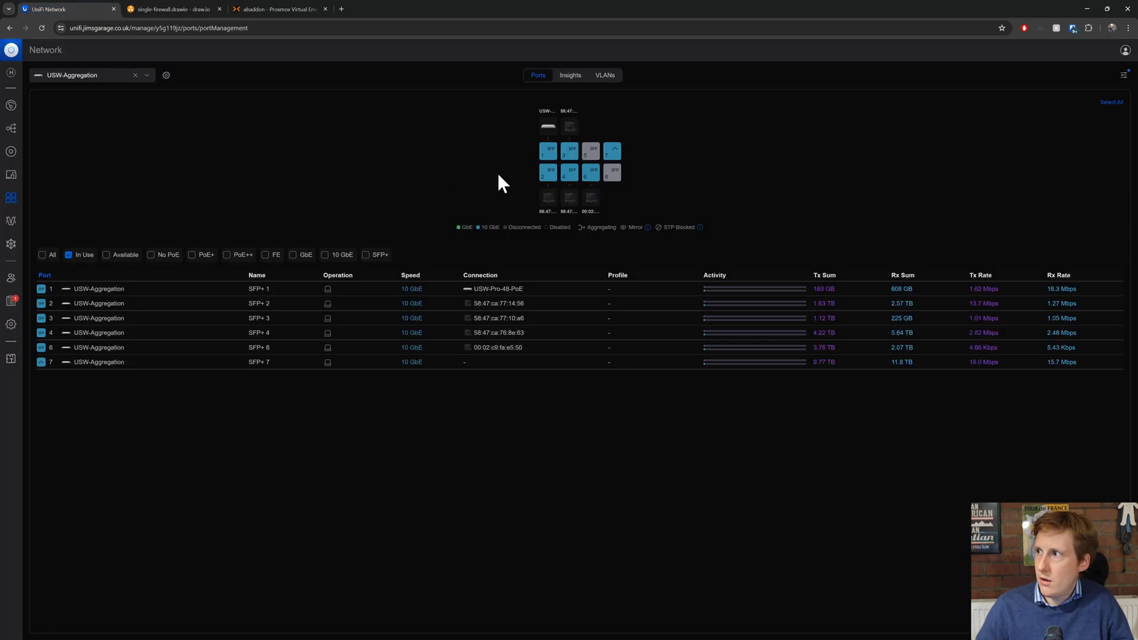
{"action": "left_click", "coordinate": [196, 10]}
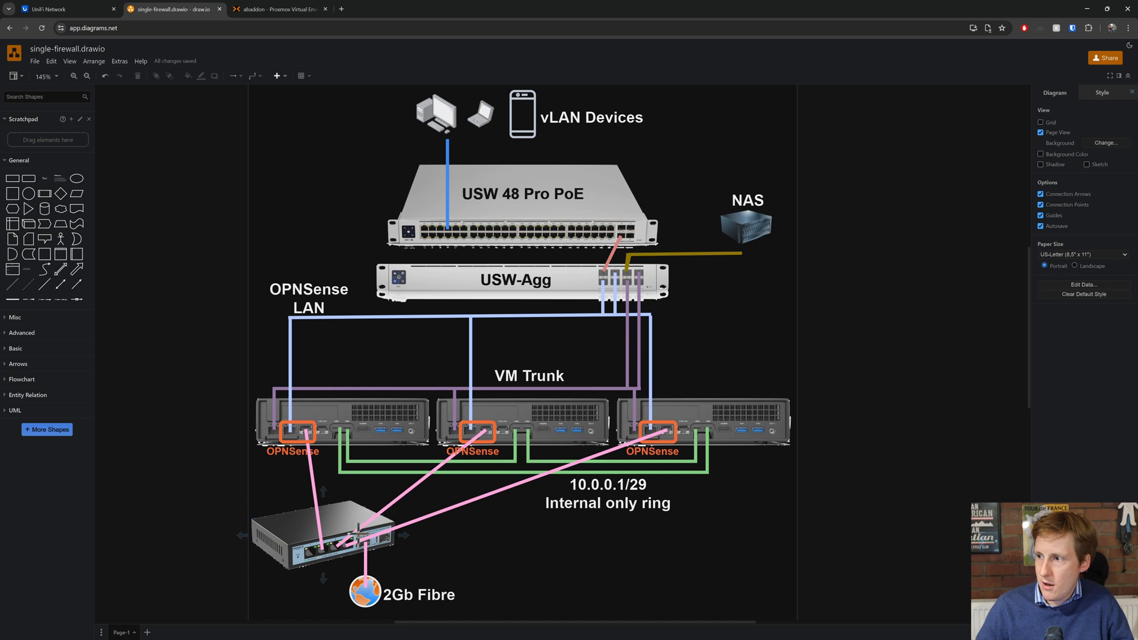
{"action": "left_click", "coordinate": [342, 527]}
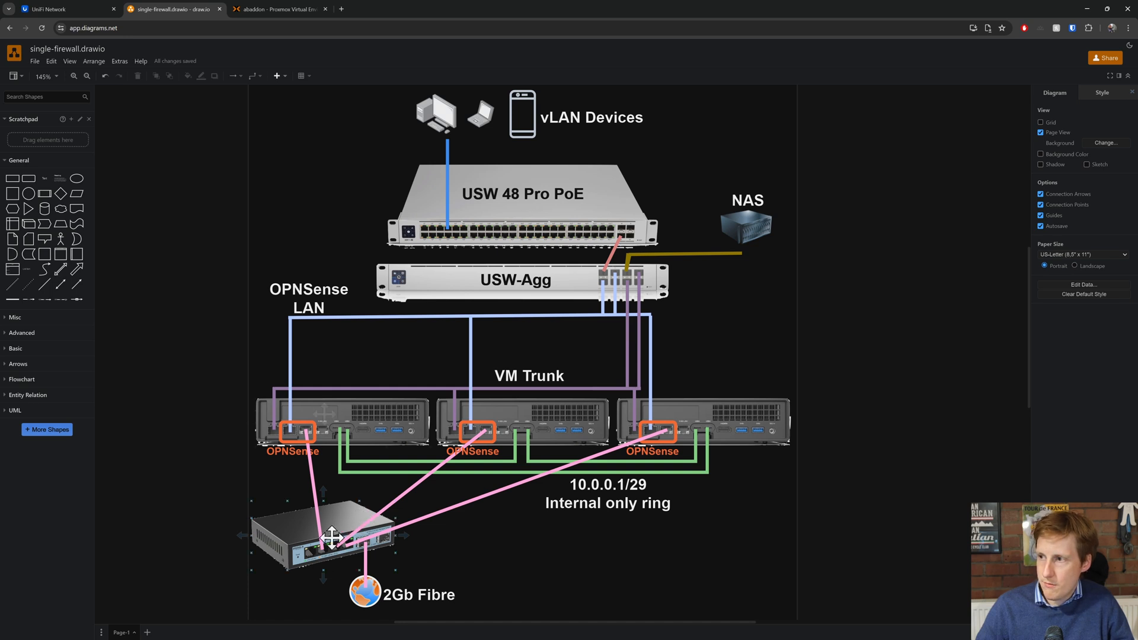
{"action": "left_click", "coordinate": [313, 424]}
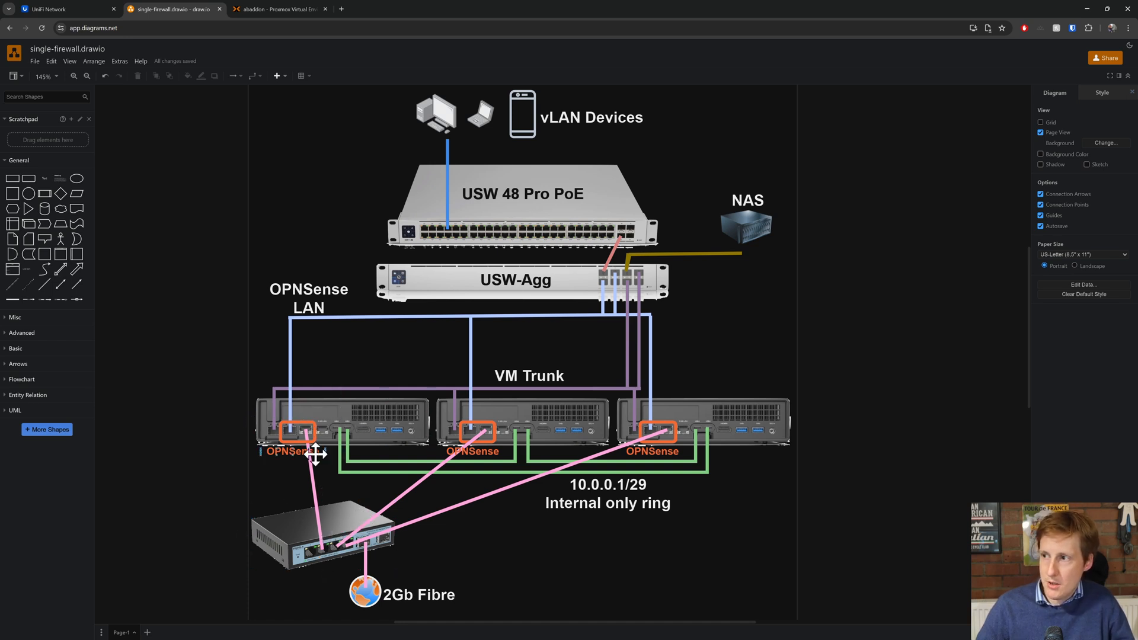
{"action": "left_click", "coordinate": [582, 419]}
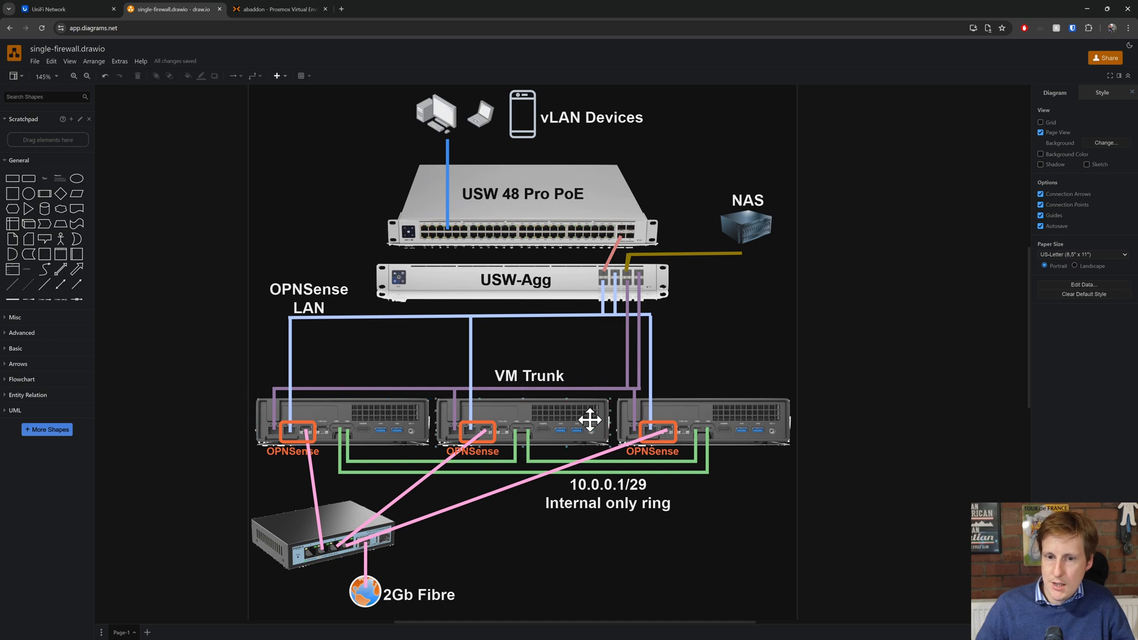
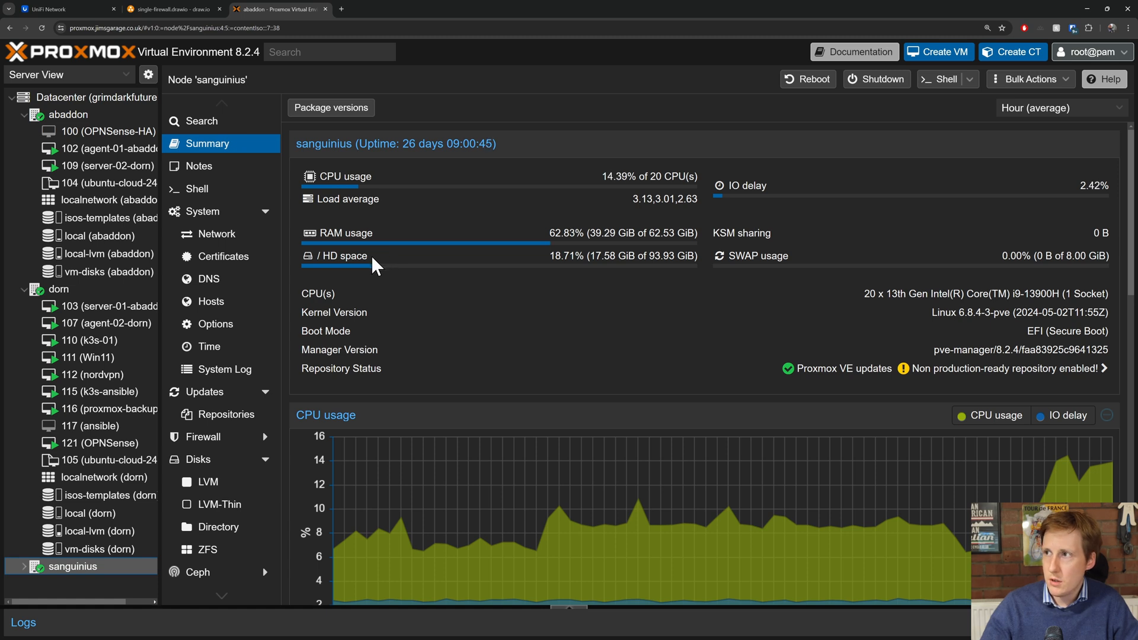
Load the BBC home page in a new browser tab as a connectivity test, and return to Proxmox.
{"action": "left_click", "coordinate": [340, 9]}
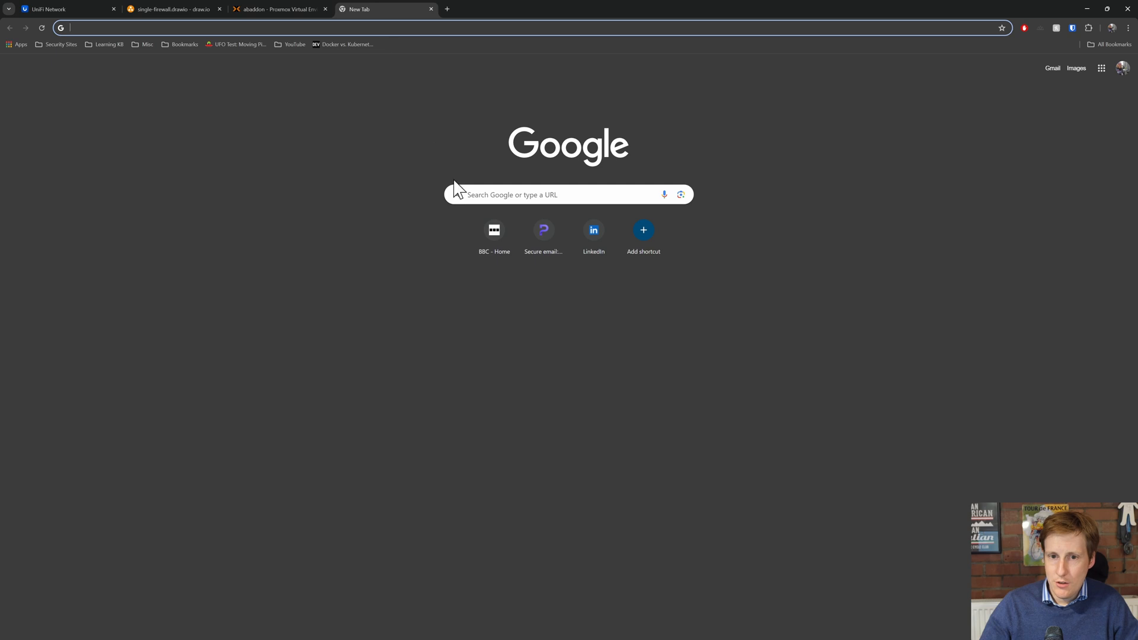
{"action": "left_click", "coordinate": [481, 234]}
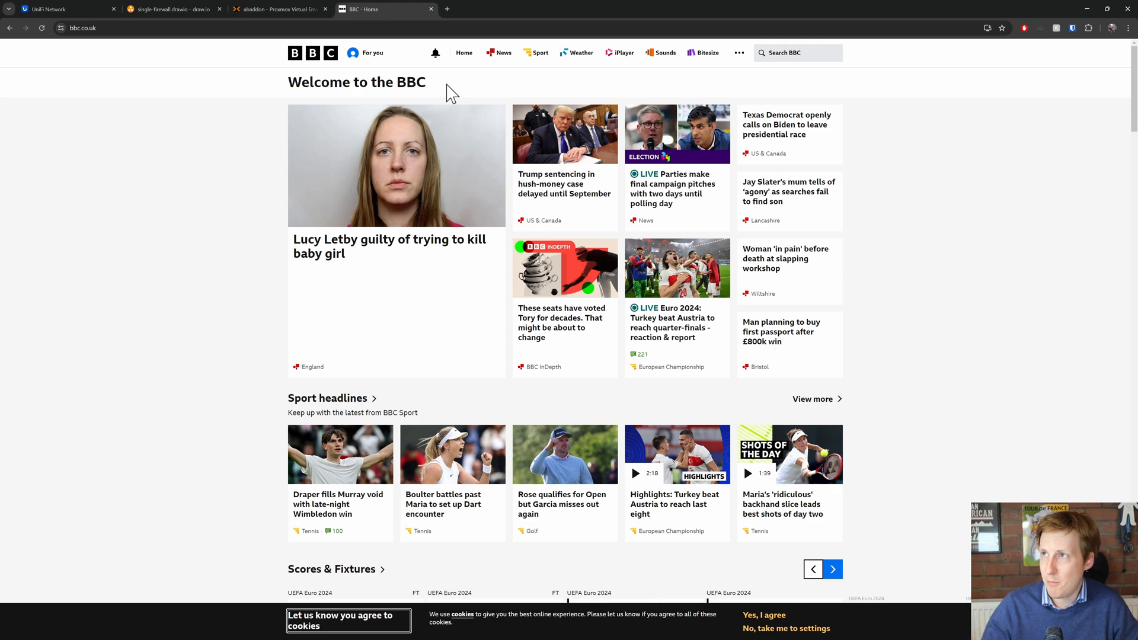
{"action": "left_click", "coordinate": [305, 10]}
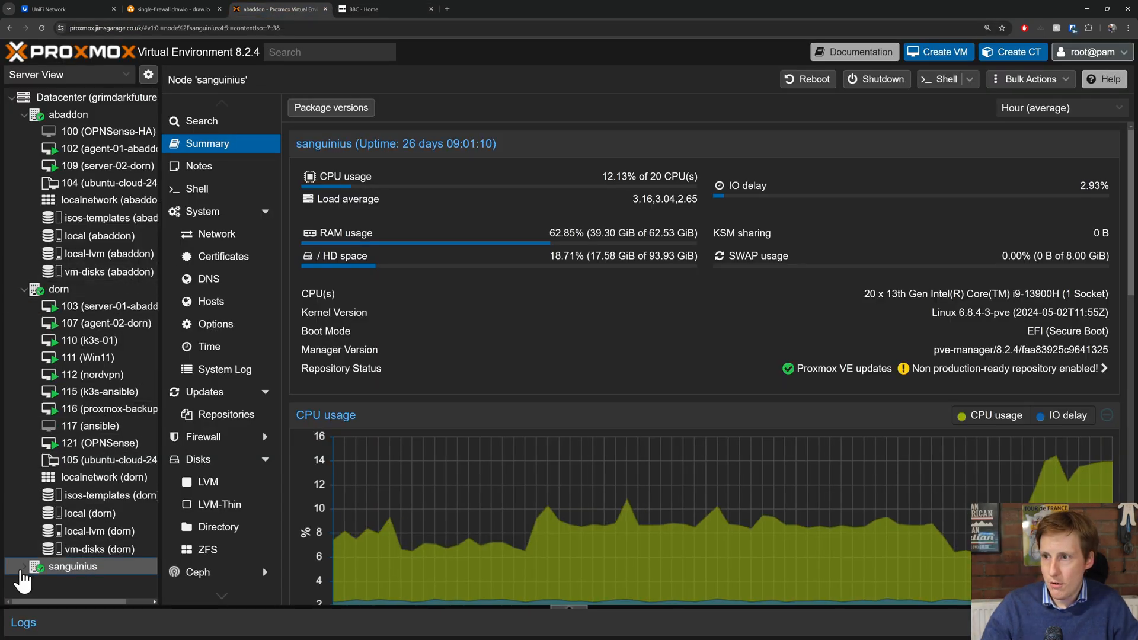
Review the hardware and options of the OPNSense VM (121) on node dorn and of OPNSense-HA (100) on abaddon.
{"action": "left_click", "coordinate": [24, 567]}
{"action": "scroll", "coordinate": [105, 495], "scroll_direction": "down", "scroll_amount": 3}
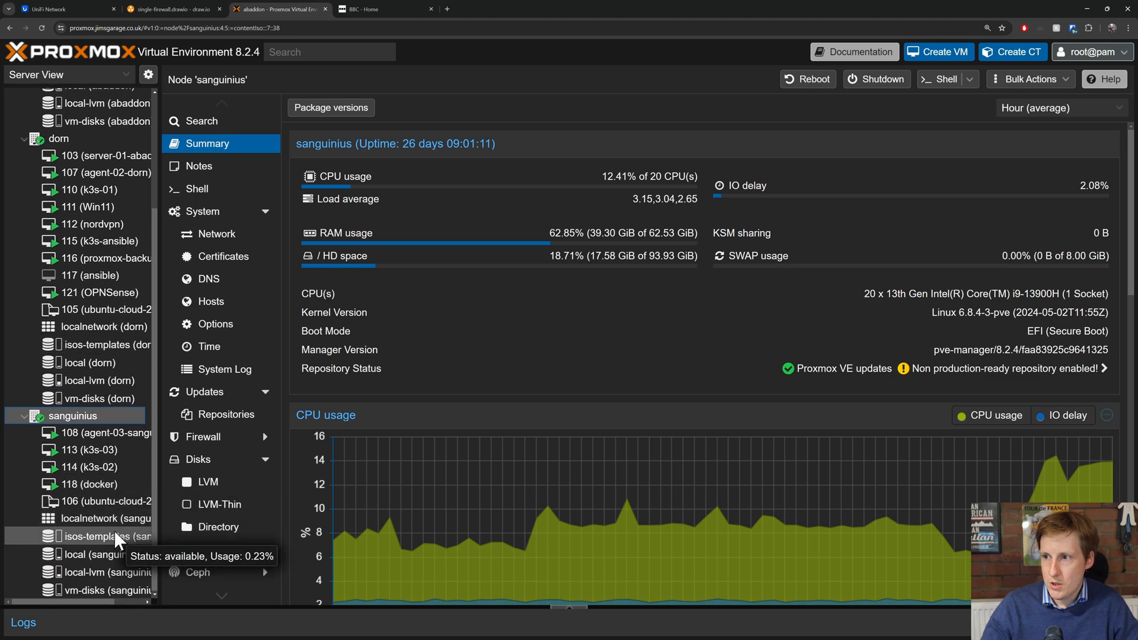
{"action": "left_click", "coordinate": [104, 291]}
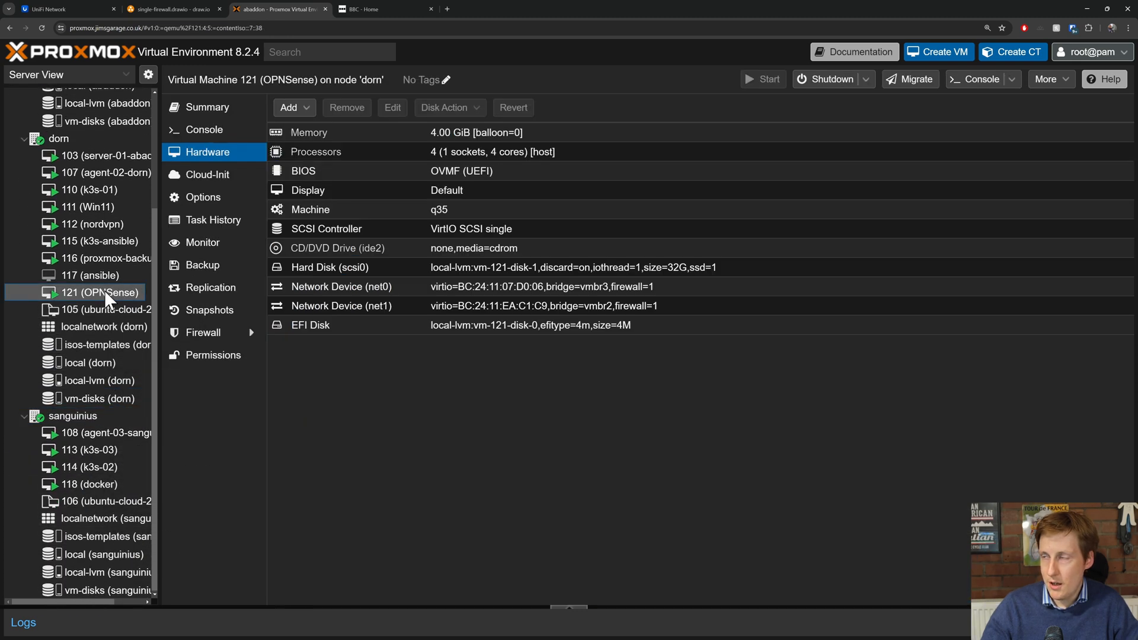
{"action": "scroll", "coordinate": [80, 337], "scroll_direction": "up", "scroll_amount": 3}
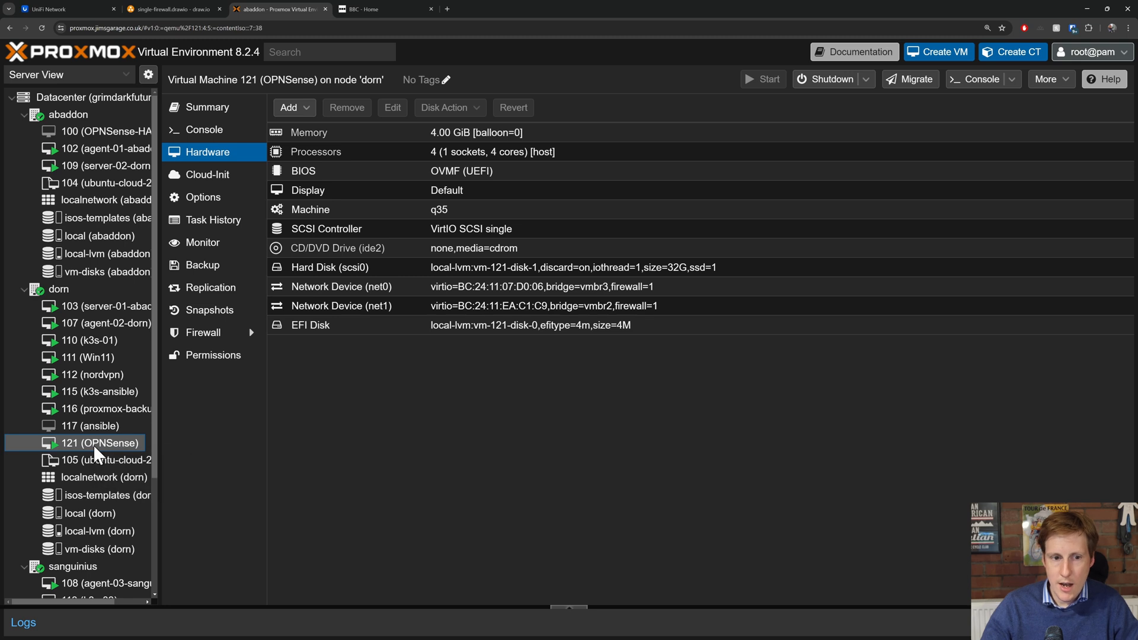
{"action": "left_click", "coordinate": [217, 200]}
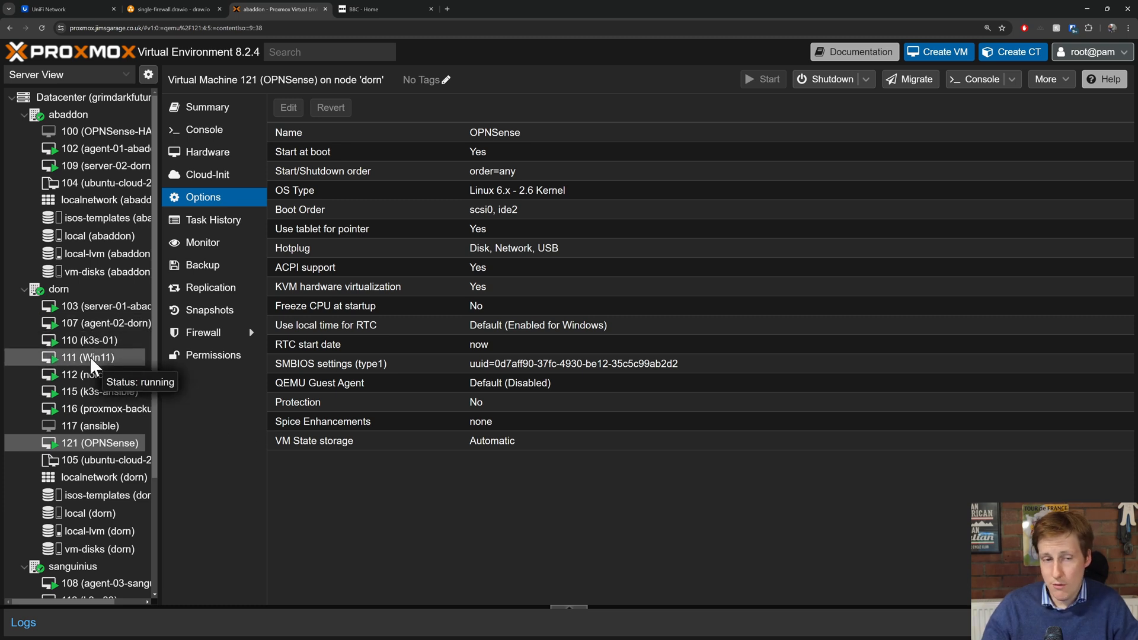
{"action": "left_click", "coordinate": [82, 134]}
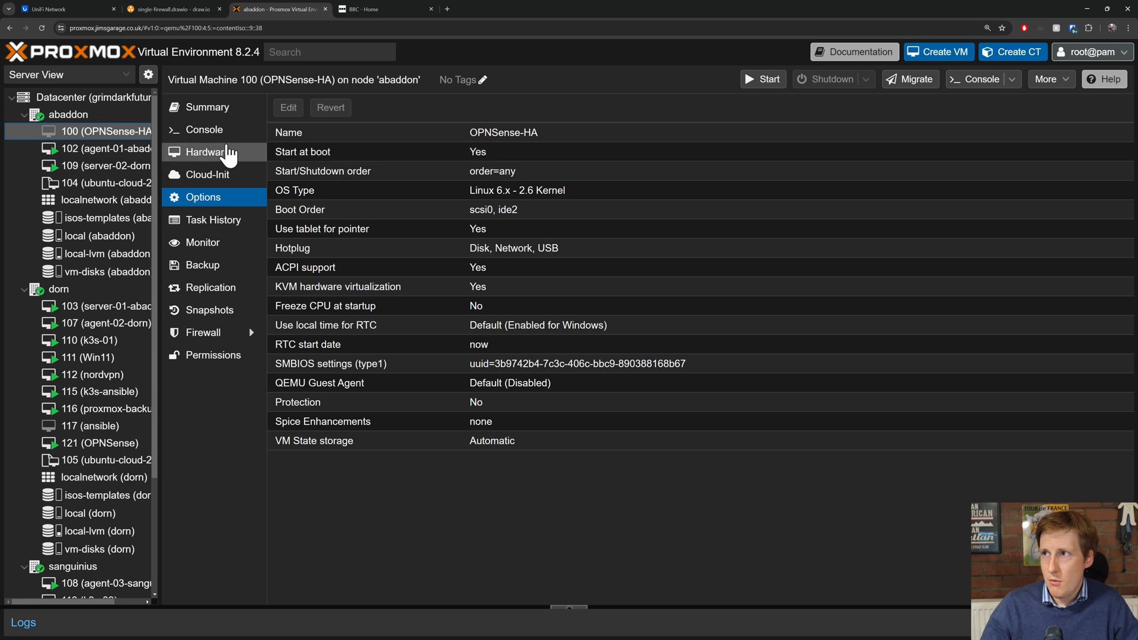
{"action": "left_click", "coordinate": [207, 153]}
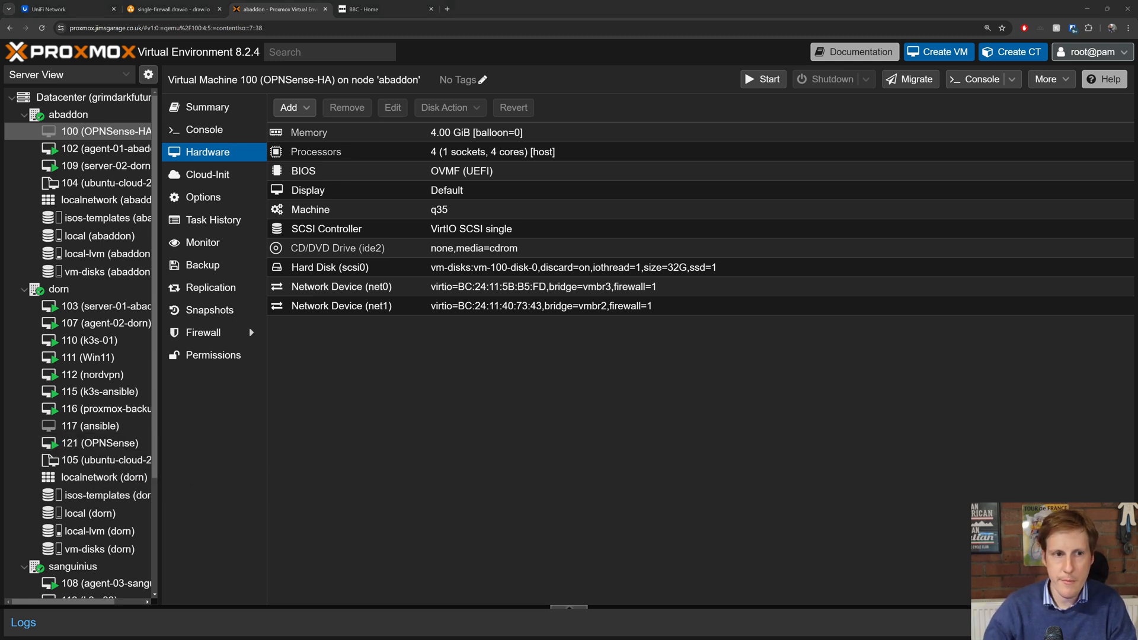
Switch to Command Prompt and ping 1.1.1.1.
{"action": "left_click_drag", "start_coordinate": [0, 249], "coordinate": [606, 144]}
{"action": "type", "text": "ping goog"}
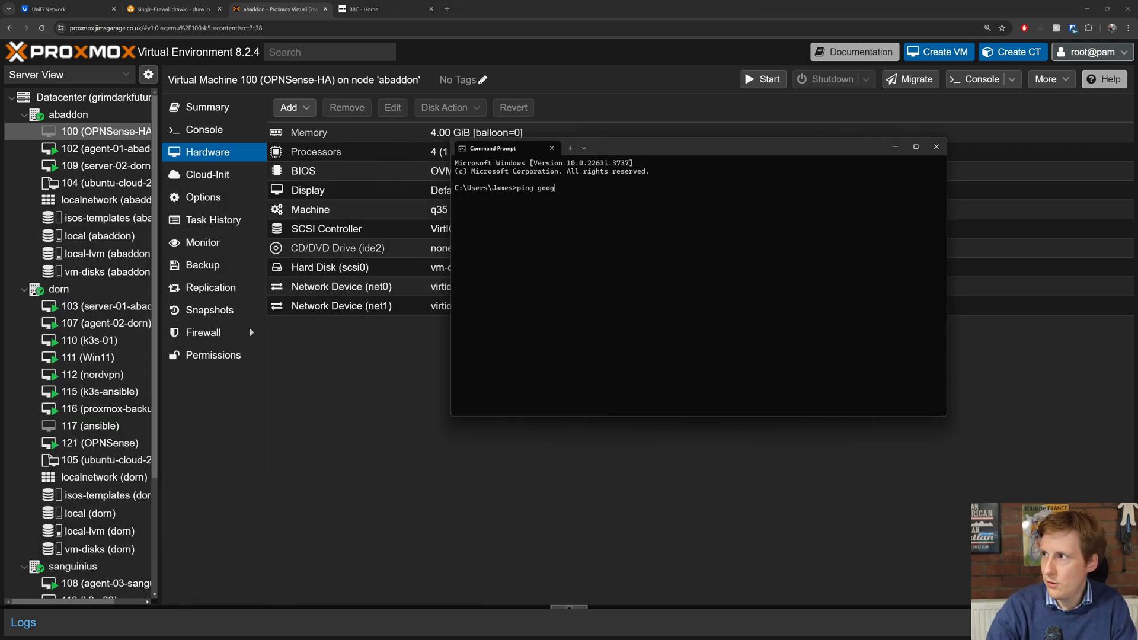
{"action": "key", "text": "BackSpace"}
{"action": "key", "text": "BackSpace"}
{"action": "key", "text": "BackSpace"}
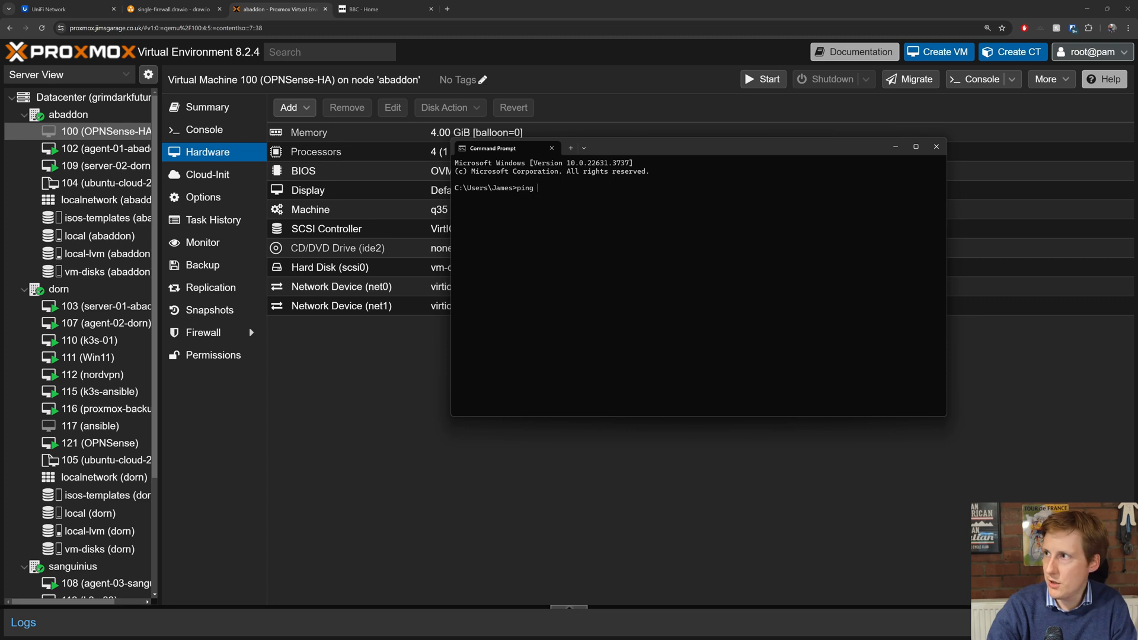
{"action": "type", "text": "1.1.1.1"}
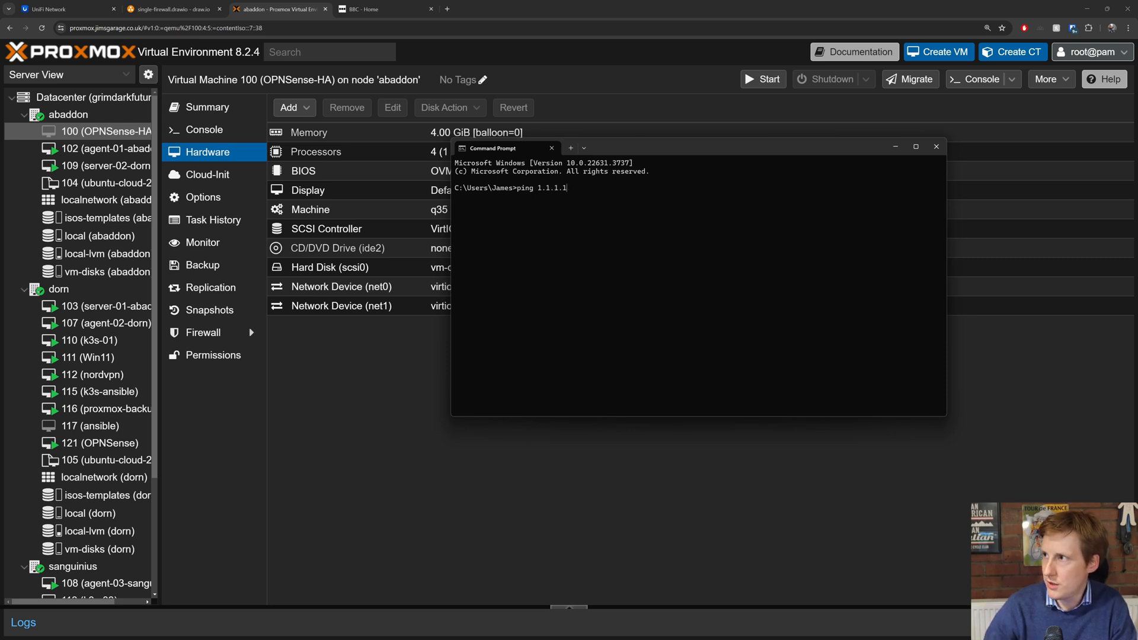
{"action": "key", "text": "Return"}
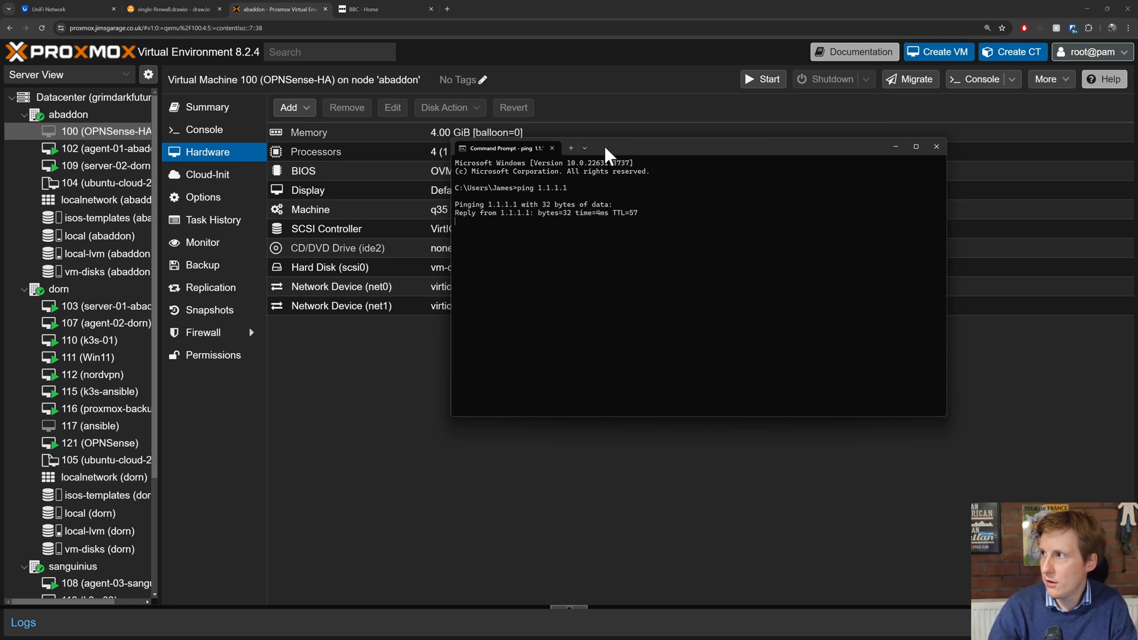
Run a continuous ping to 1.1.1.1 with the -t option.
{"action": "left_click_drag", "start_coordinate": [603, 146], "coordinate": [719, 161]}
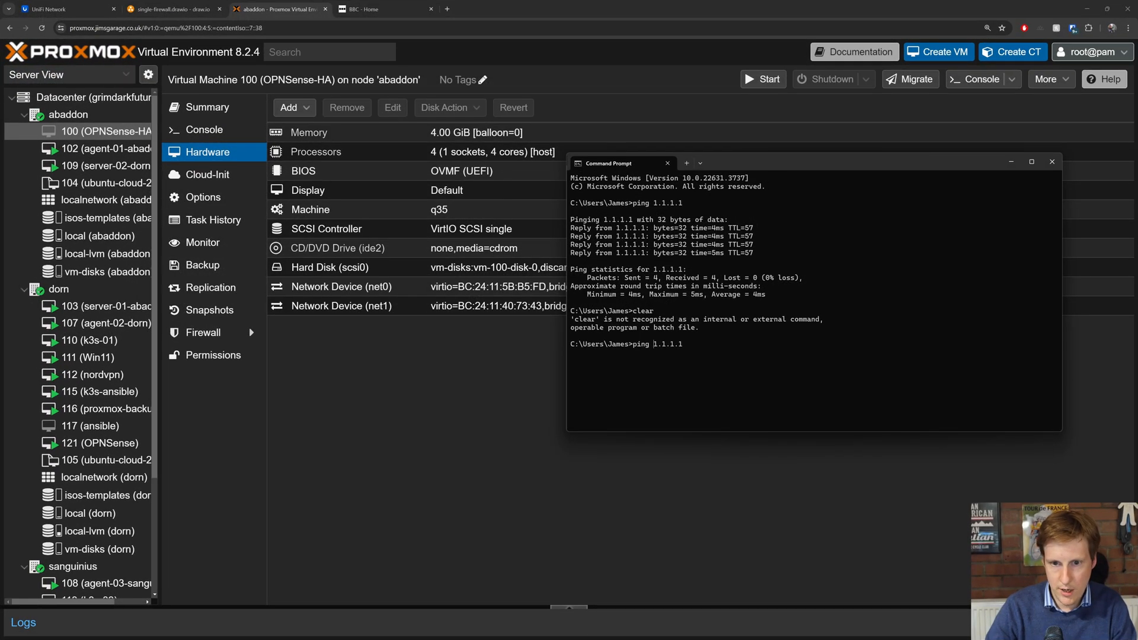
{"action": "type", "text": "-t"}
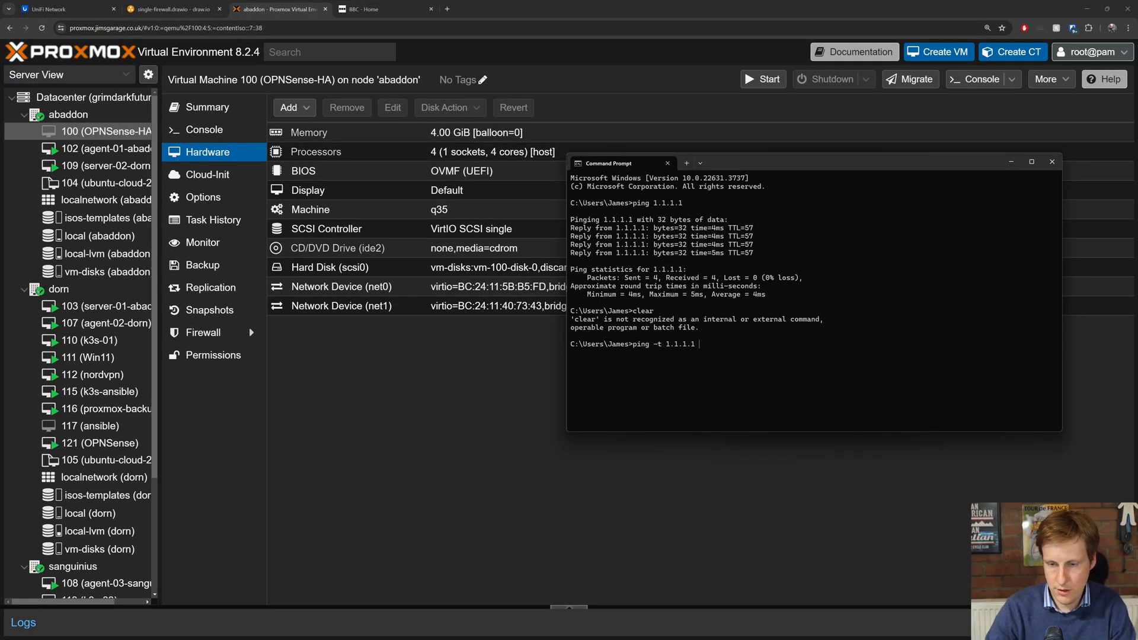
{"action": "key", "text": "Return"}
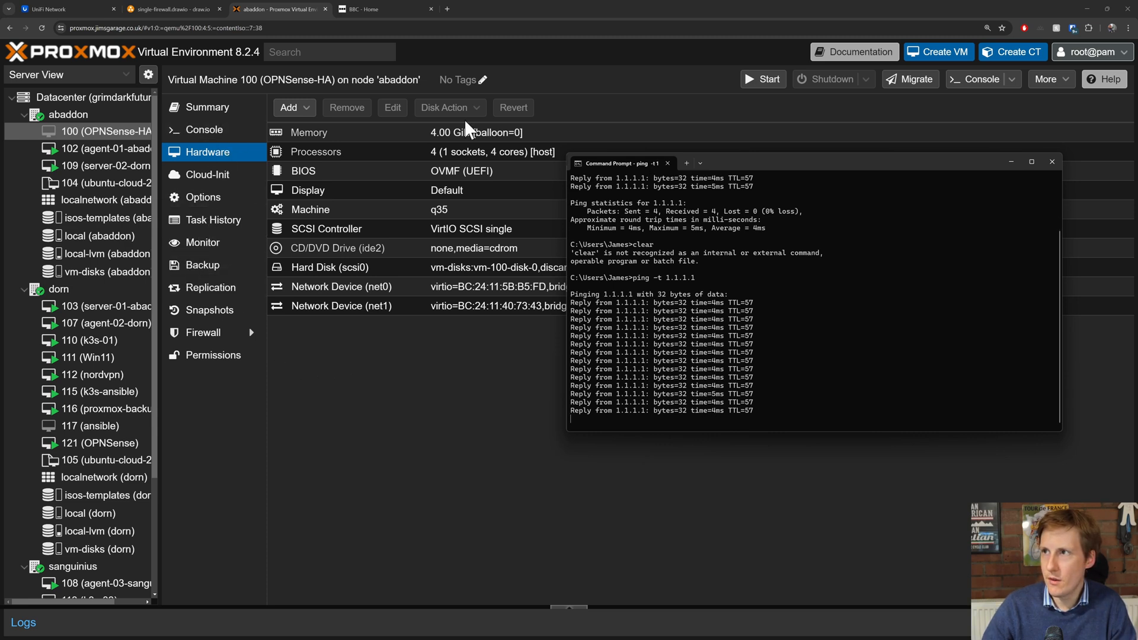
Start the OPNSense-HA VM (100) on node abaddon and shut down the OPNSense VM (121) on node dorn.
{"action": "left_click", "coordinate": [113, 136]}
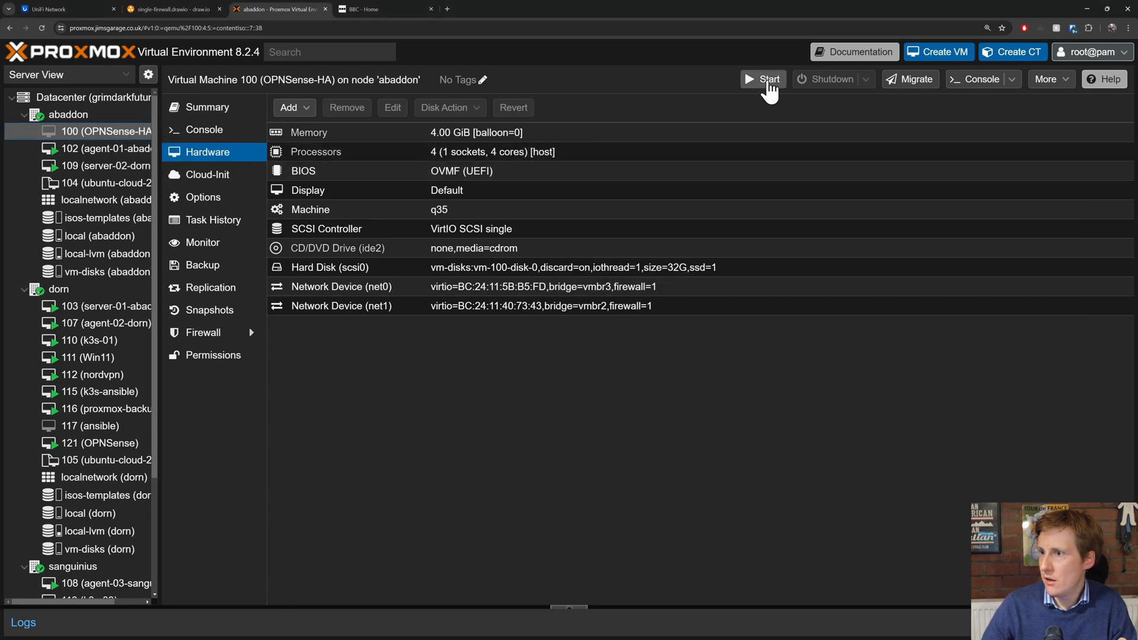
{"action": "left_click", "coordinate": [768, 83]}
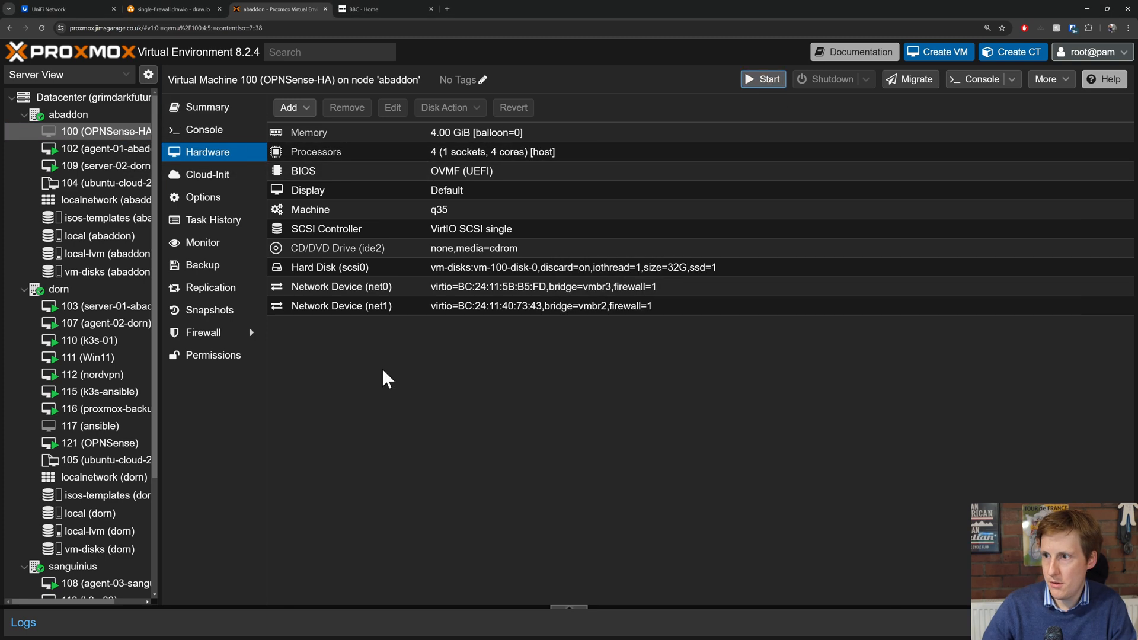
{"action": "left_click", "coordinate": [106, 441]}
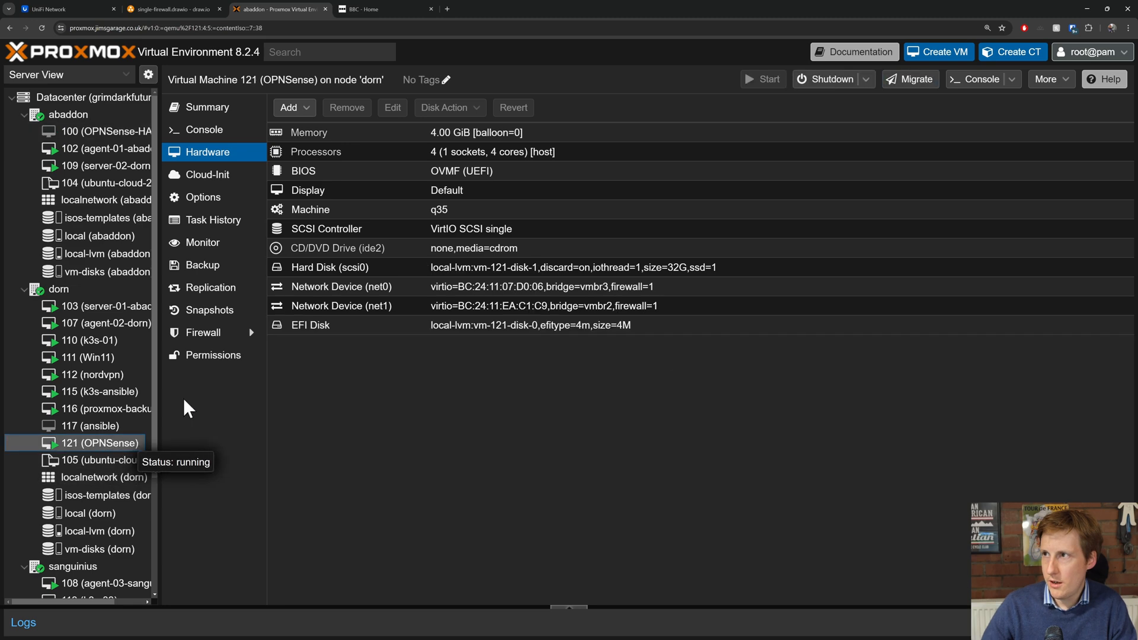
{"action": "left_click", "coordinate": [825, 82]}
{"action": "left_click", "coordinate": [539, 374]}
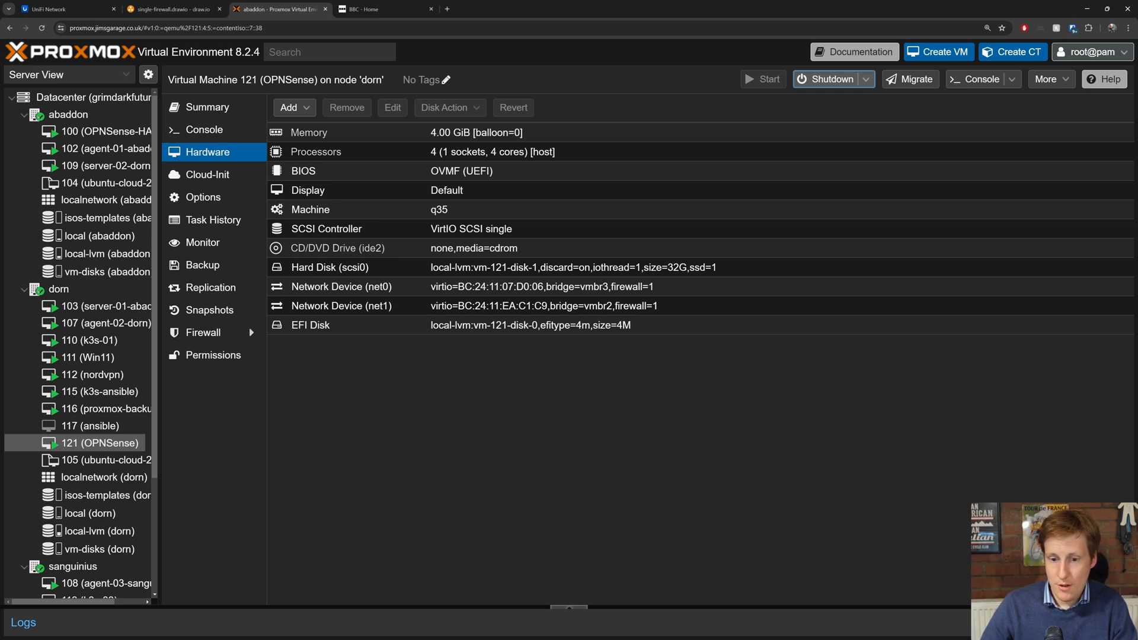
Test internet access during the switchover by watching the continuous ping, reloading the BBC home page, and opening its Sport and Weather pages.
{"action": "key", "text": "alt+Tab"}
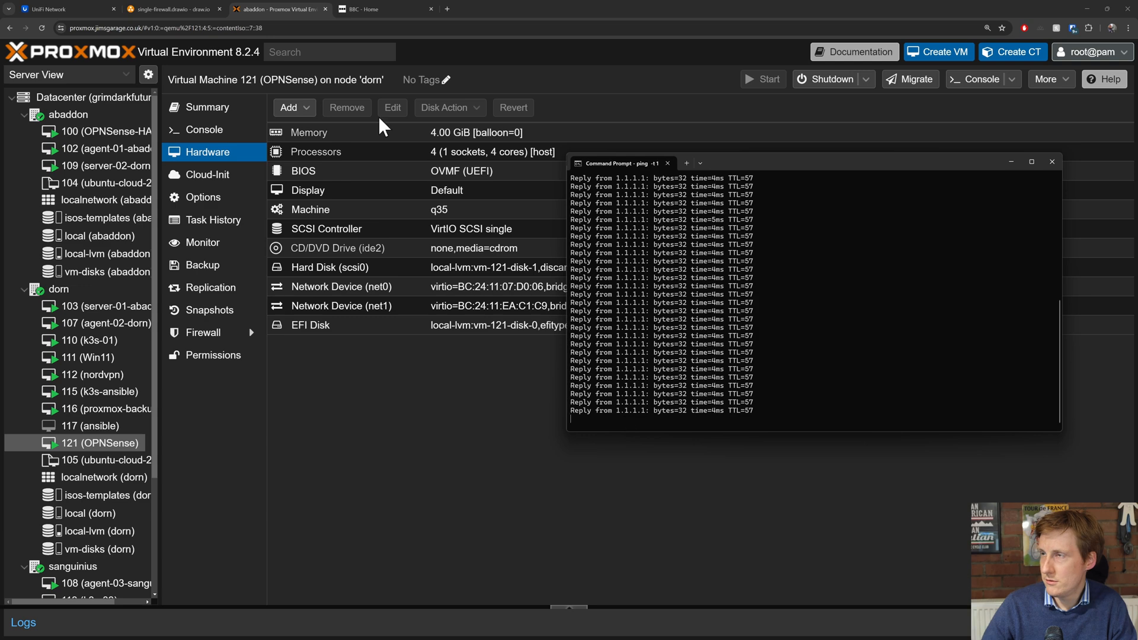
{"action": "left_click", "coordinate": [365, 9]}
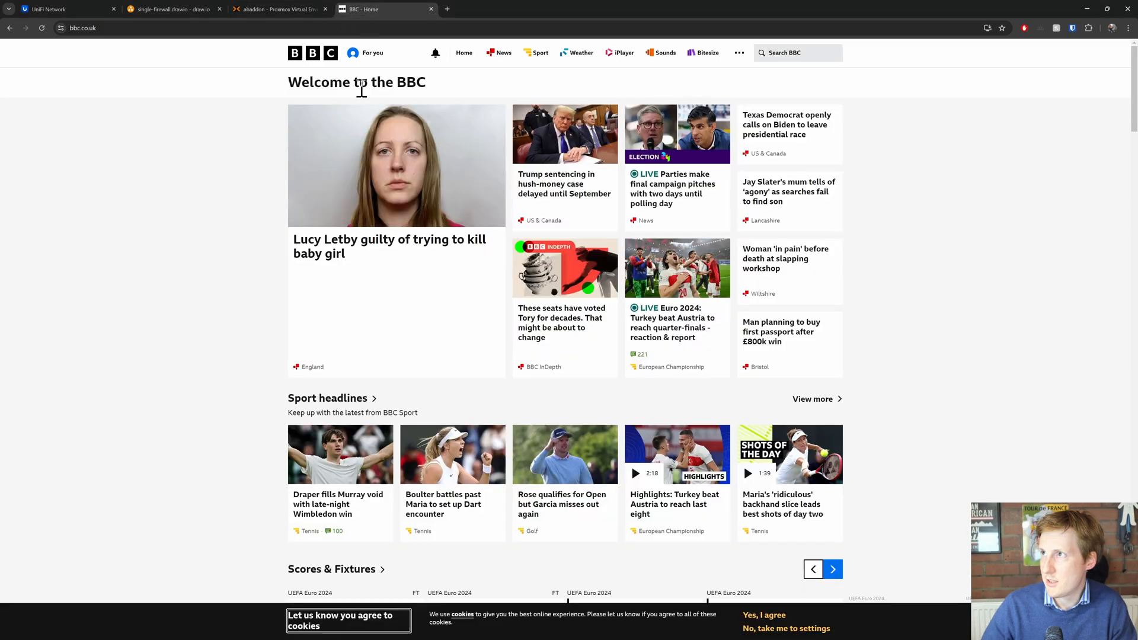
{"action": "left_click", "coordinate": [43, 28]}
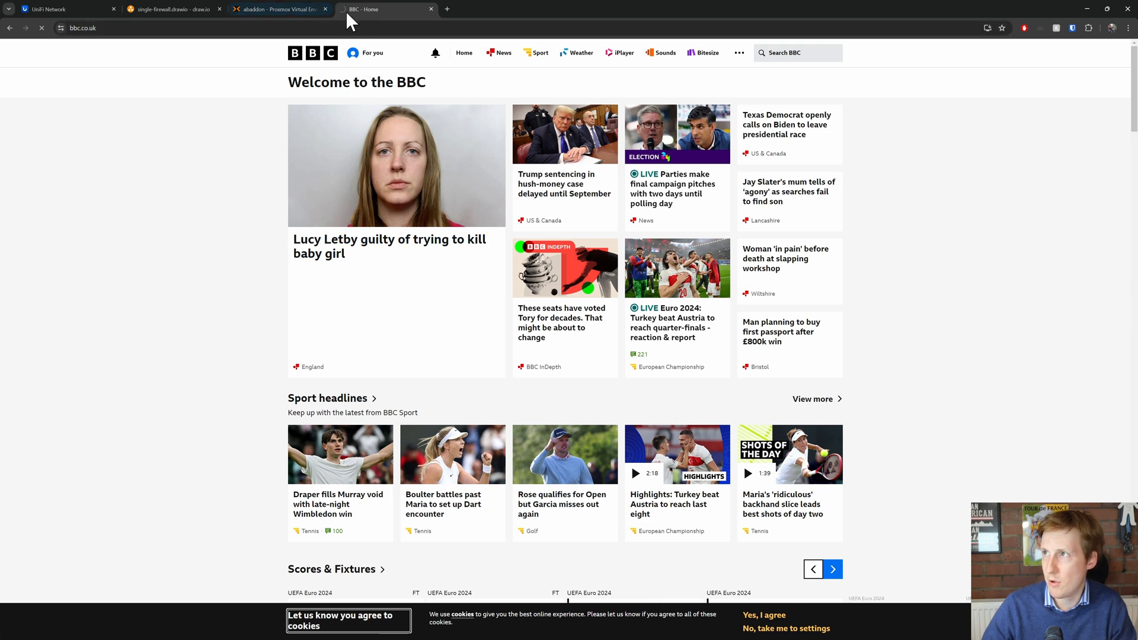
{"action": "key", "text": "alt+Tab"}
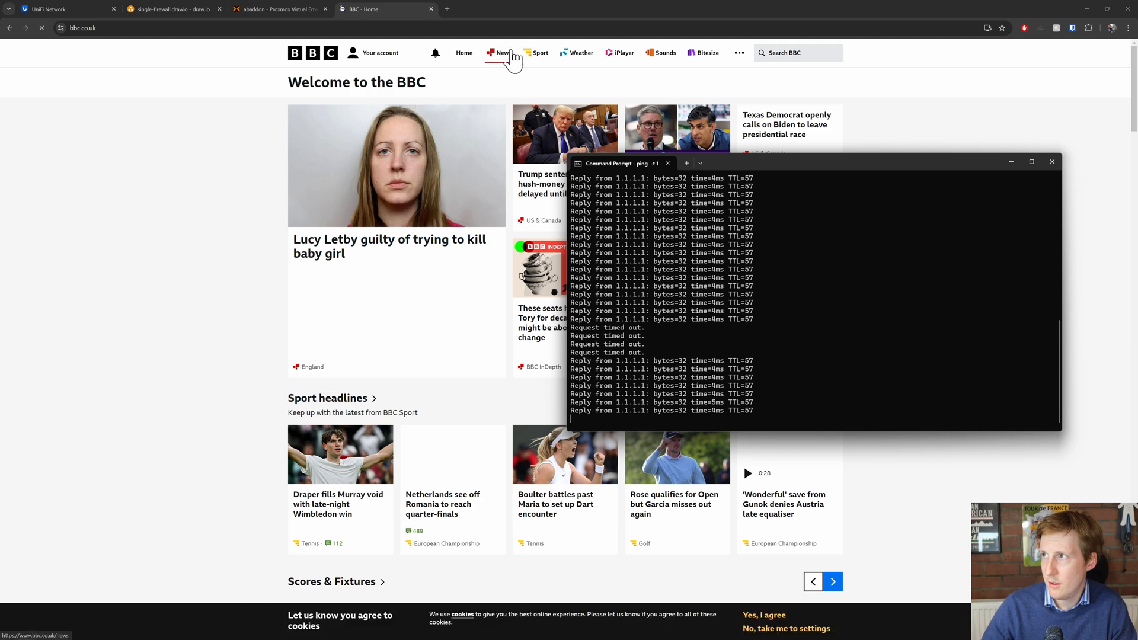
{"action": "left_click", "coordinate": [508, 58]}
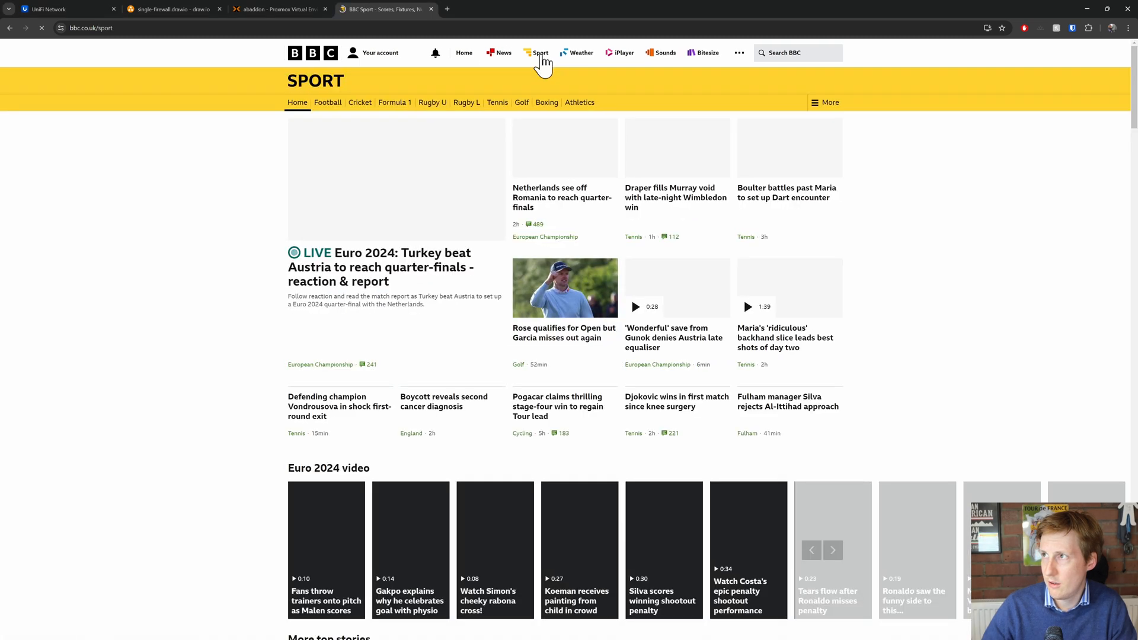
{"action": "left_click", "coordinate": [568, 64]}
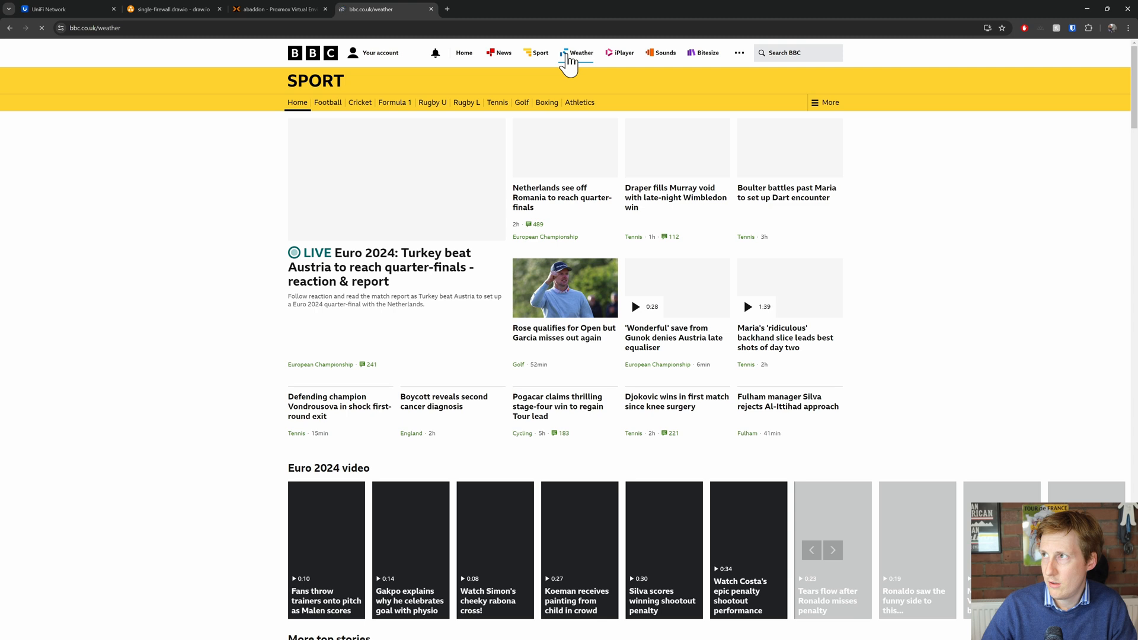
Reload the Proxmox web interface and check the states of OPNSense (121) on dorn and OPNSense-HA (100) on abaddon.
{"action": "left_click", "coordinate": [276, 9]}
{"action": "left_click", "coordinate": [41, 28]}
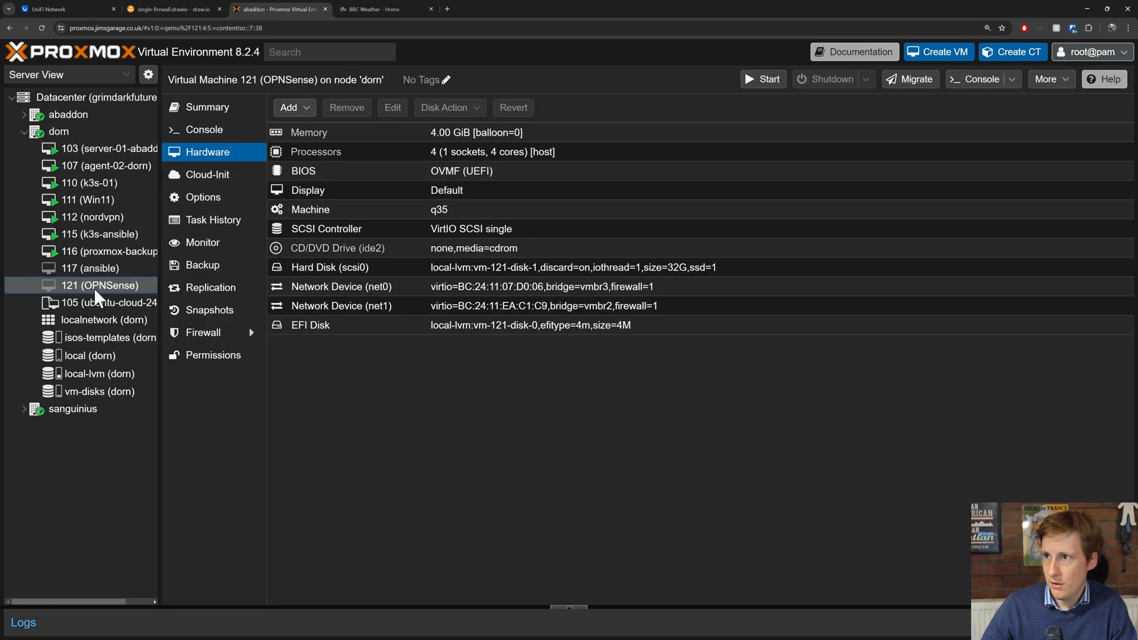
{"action": "left_click", "coordinate": [25, 115]}
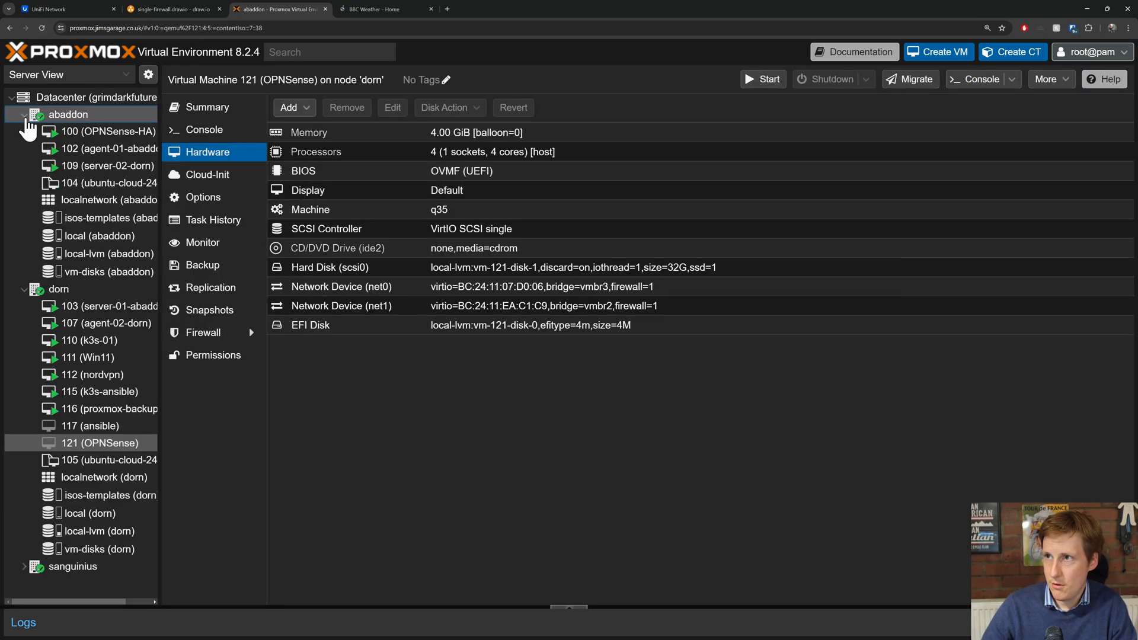
{"action": "left_click", "coordinate": [128, 136]}
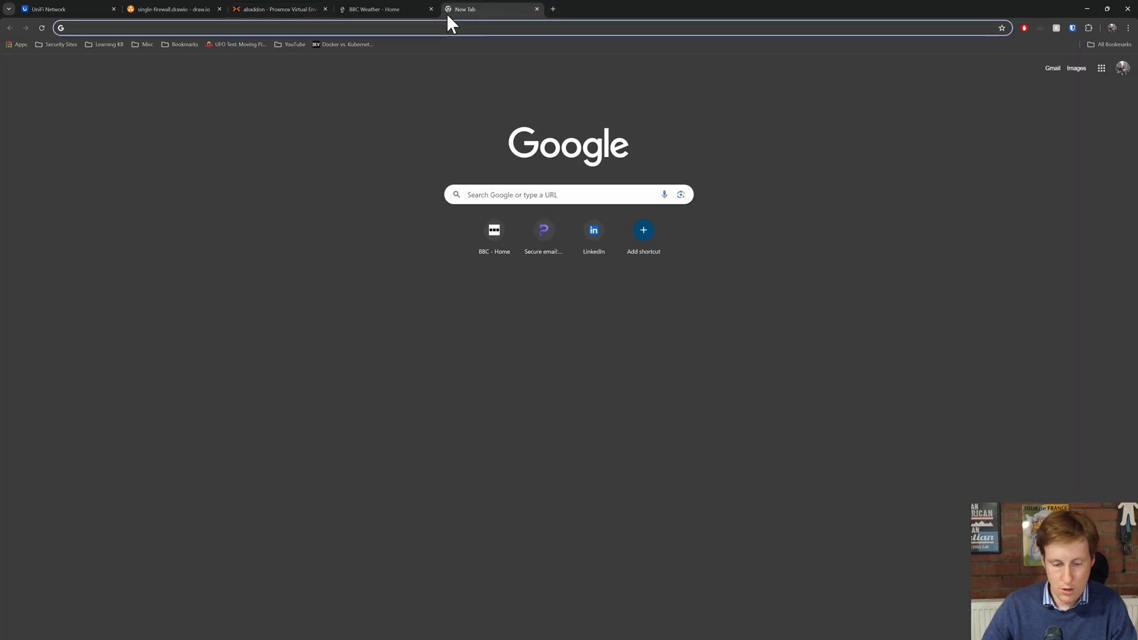
Run a fast.com speed test locally and twice in Chrome on the remote Windows desktop, and close the remote session.
{"action": "type", "text": "fast.com"}
{"action": "key", "text": "Return"}
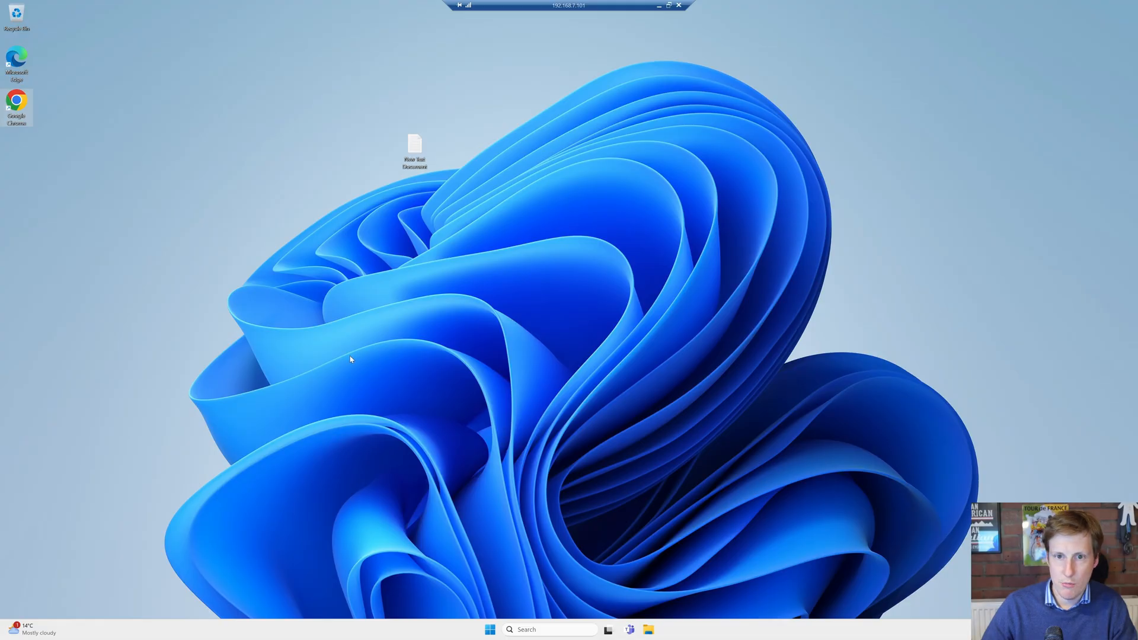
{"action": "double_click", "coordinate": [16, 101]}
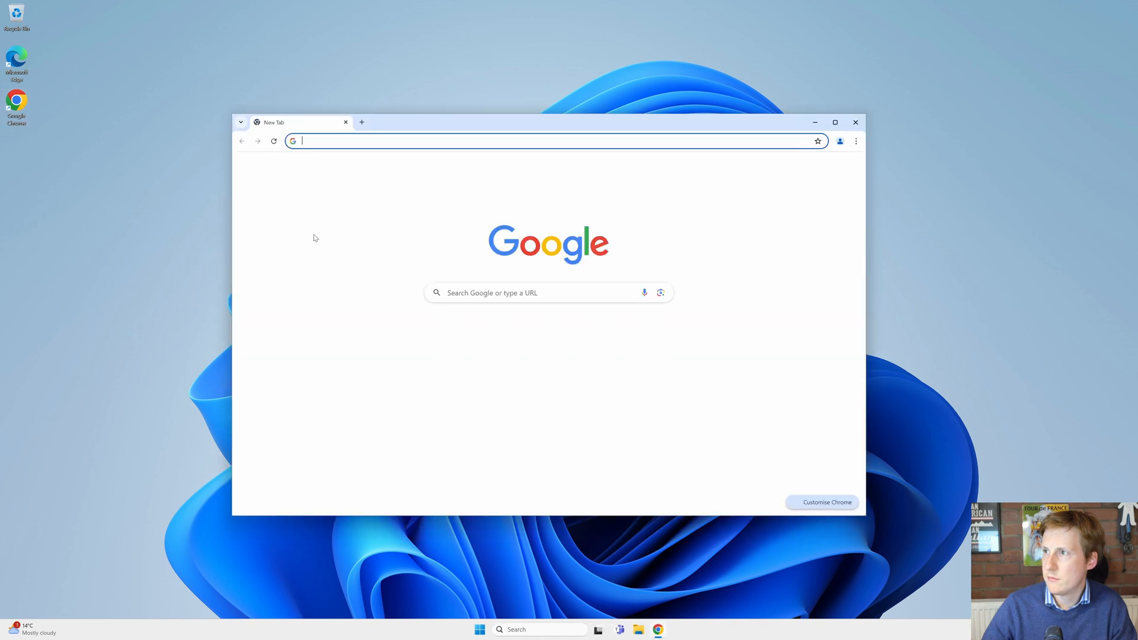
{"action": "left_click", "coordinate": [441, 335]}
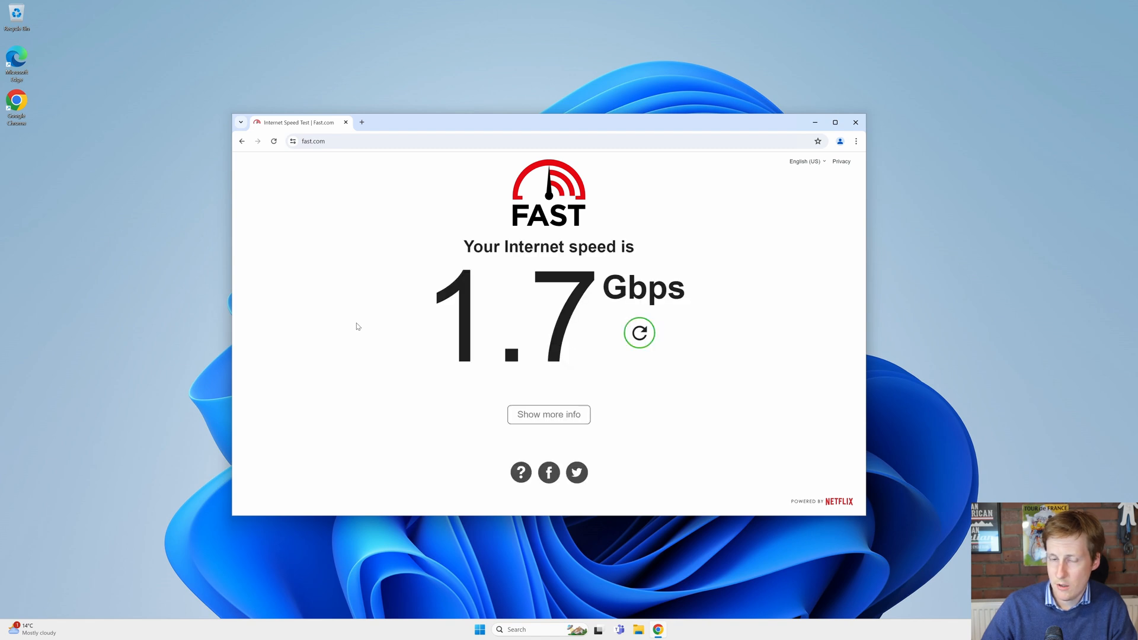
{"action": "left_click", "coordinate": [640, 334]}
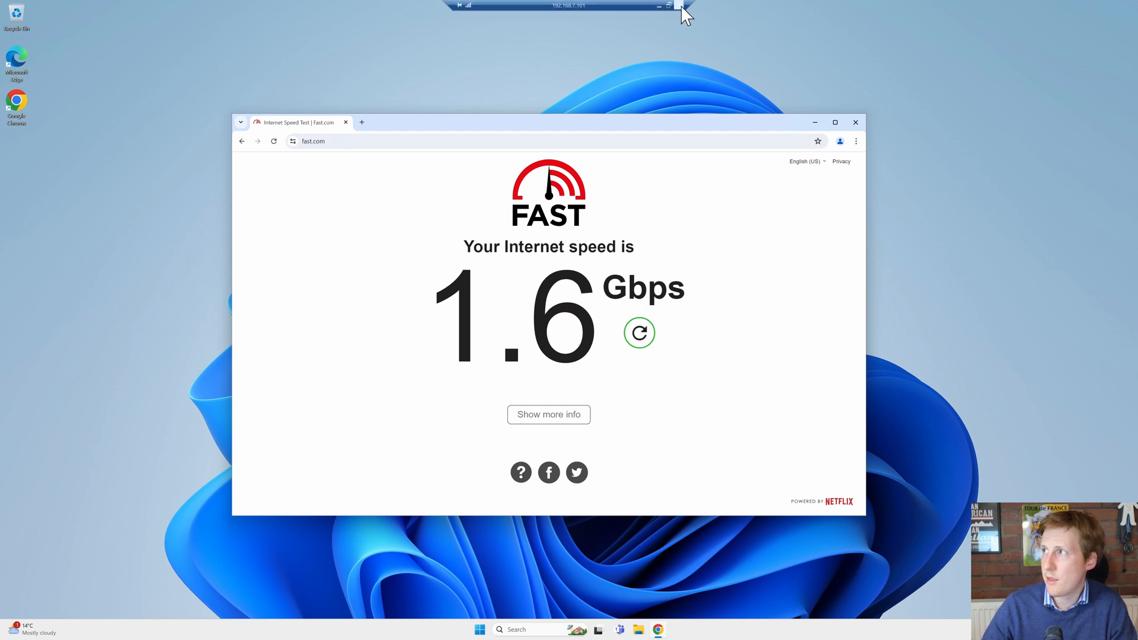
{"action": "left_click", "coordinate": [681, 5]}
Return to Proxmox and review the datacenter's Ceph health, services and performance, plus the hardware of OPNSense-HA (100).
{"action": "left_click", "coordinate": [237, 9]}
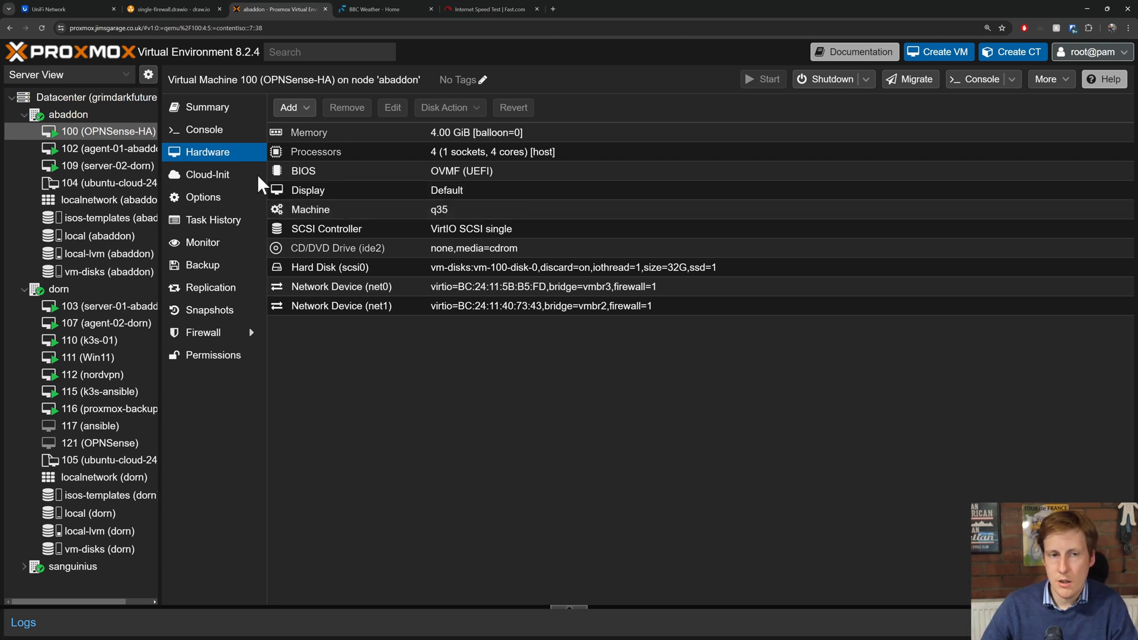
{"action": "left_click", "coordinate": [95, 97]}
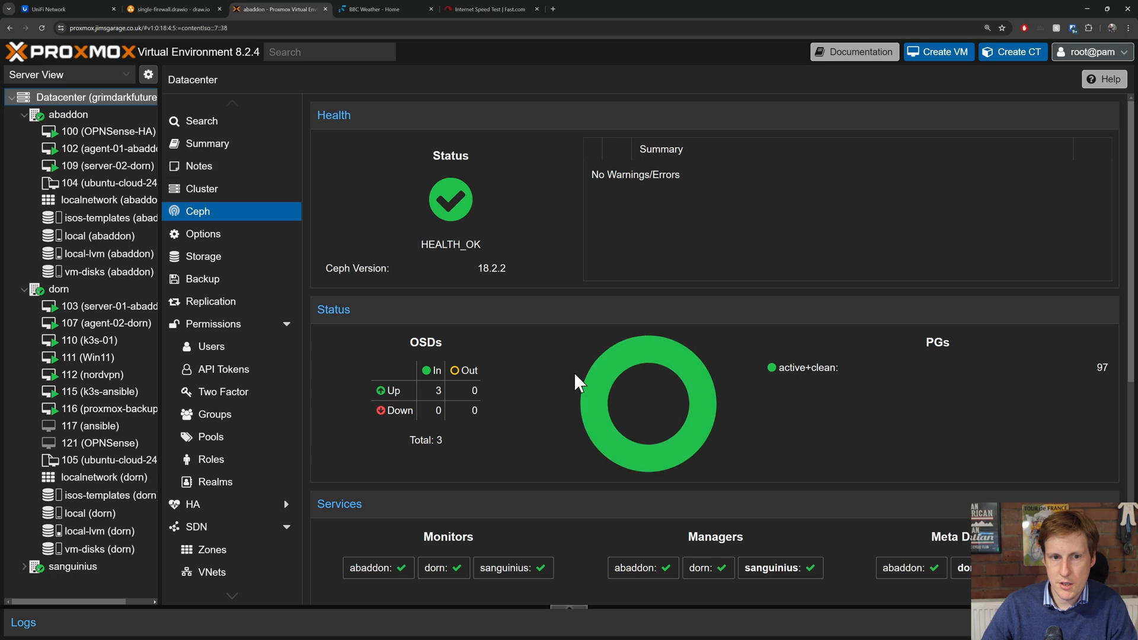
{"action": "scroll", "coordinate": [592, 386], "scroll_direction": "down", "scroll_amount": 3}
{"action": "scroll", "coordinate": [592, 386], "scroll_direction": "down", "scroll_amount": 3}
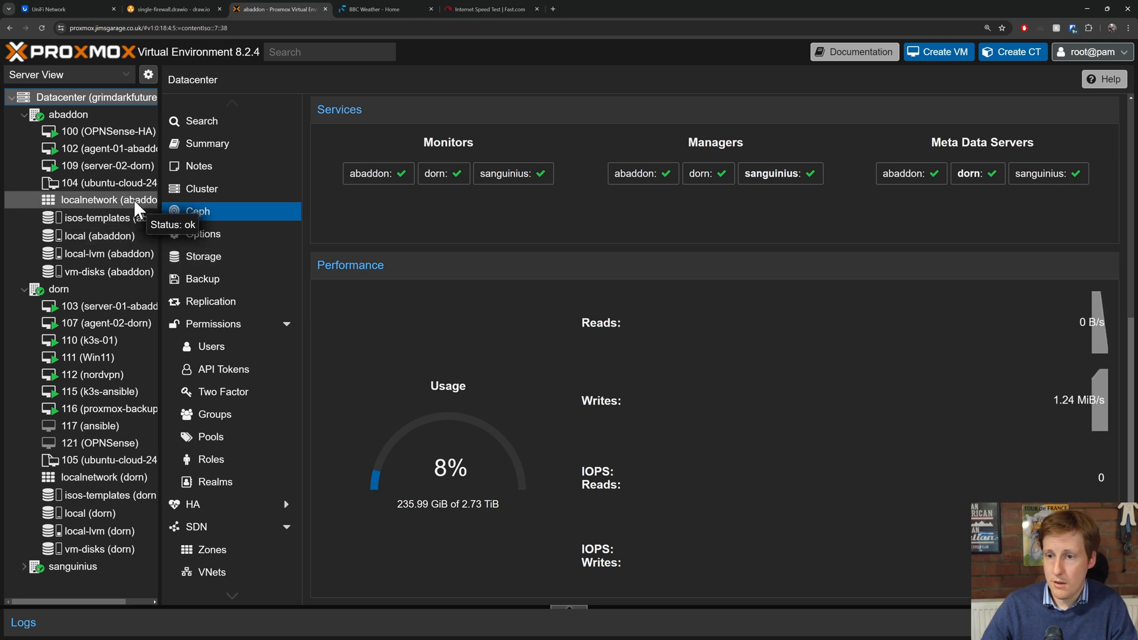
{"action": "left_click", "coordinate": [109, 133]}
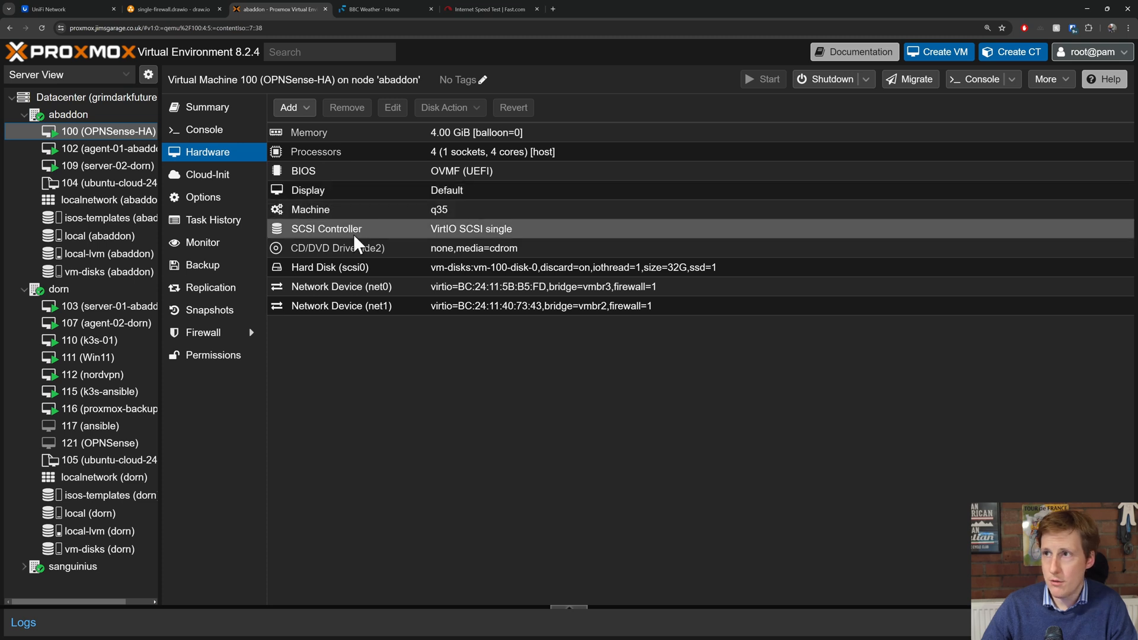
{"action": "left_click", "coordinate": [100, 98]}
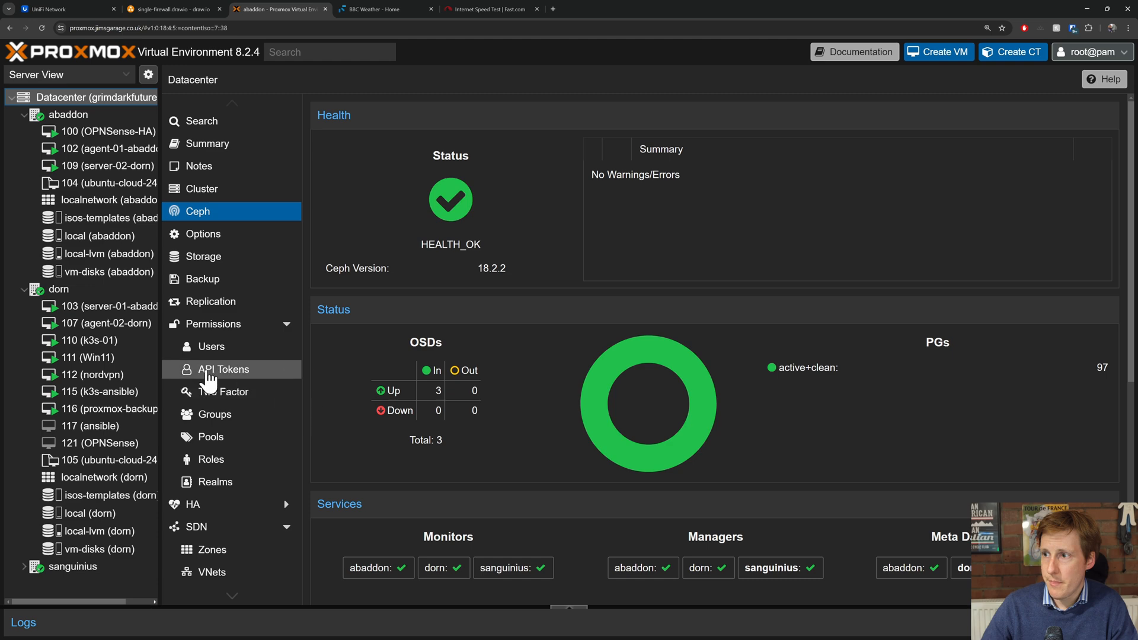
Disable Start at boot for the OPNSense VM (121) on node dorn.
{"action": "left_click", "coordinate": [104, 448]}
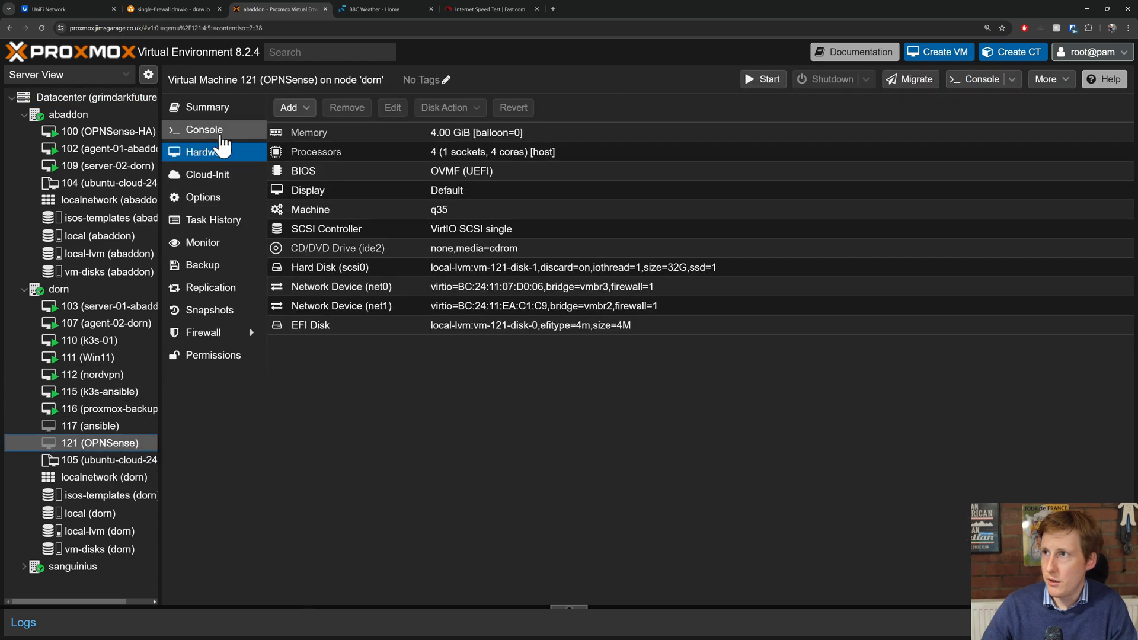
{"action": "left_click", "coordinate": [222, 192]}
{"action": "left_click", "coordinate": [411, 154]}
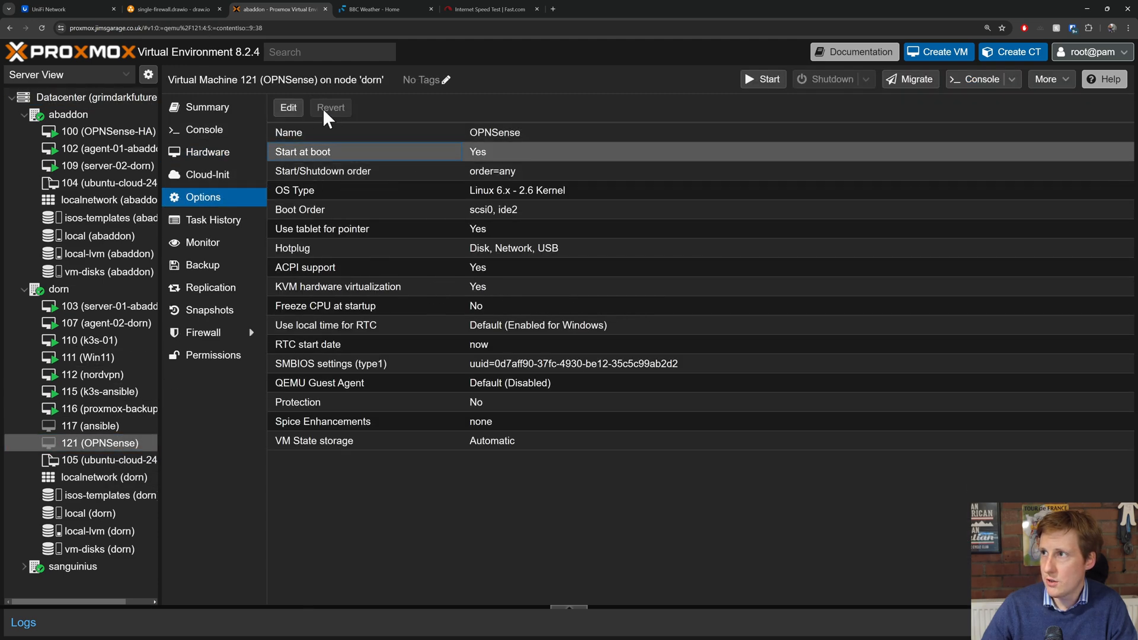
{"action": "left_click", "coordinate": [290, 109]}
{"action": "left_click", "coordinate": [549, 338]}
{"action": "left_click", "coordinate": [650, 372]}
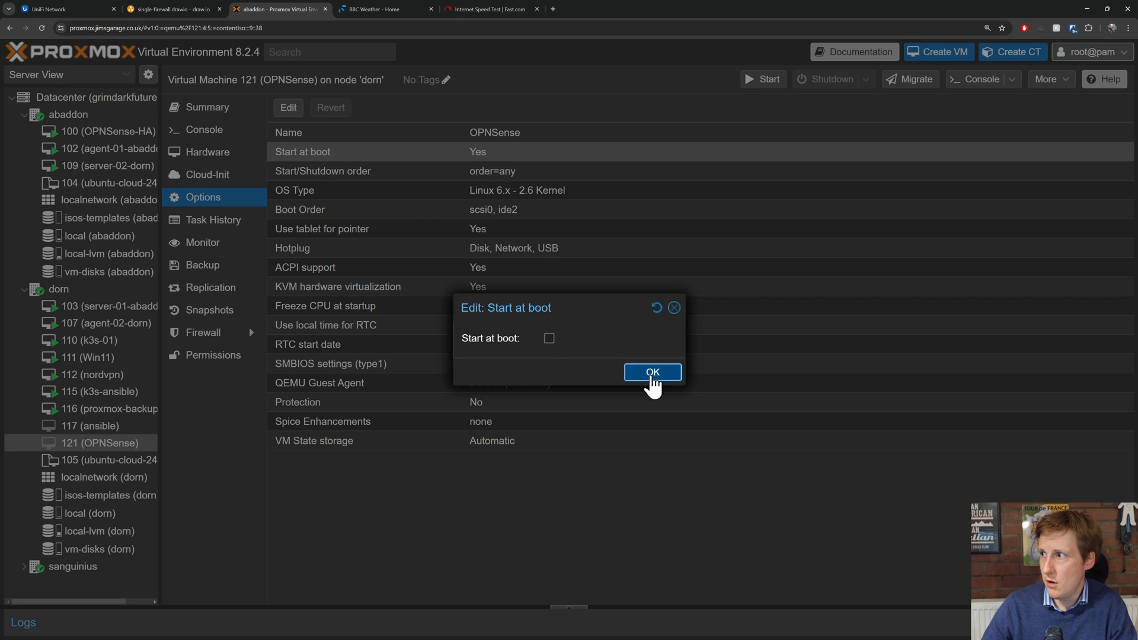
Add OPNSense-HA (100) as an HA resource with request state started, and watch its status beside the continuous ping.
{"action": "left_click", "coordinate": [95, 131]}
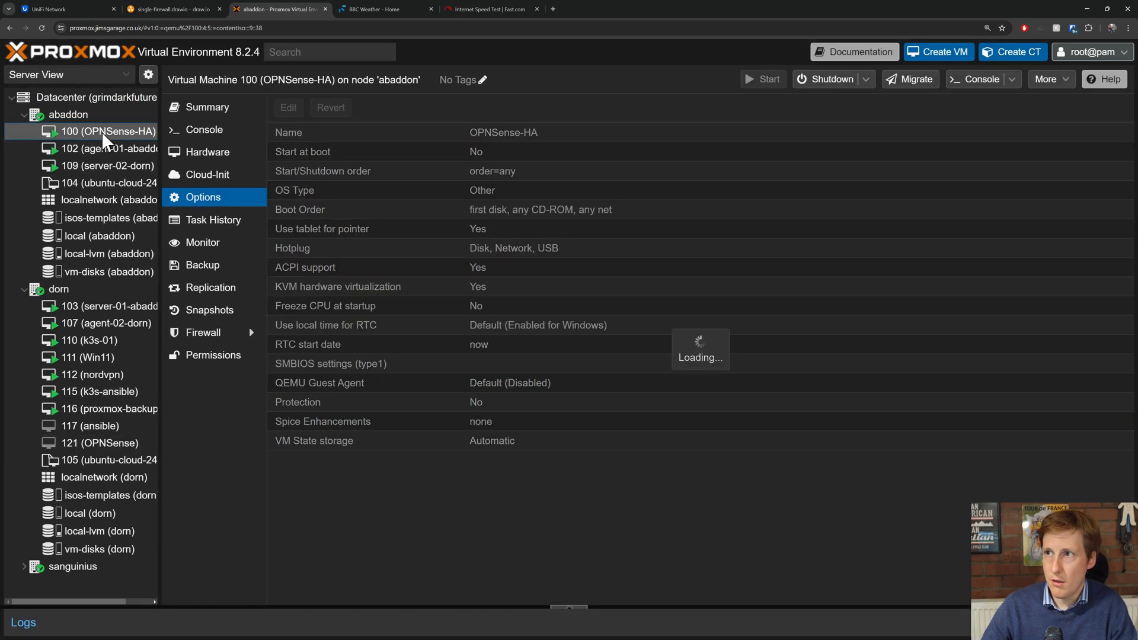
{"action": "left_click", "coordinate": [82, 100]}
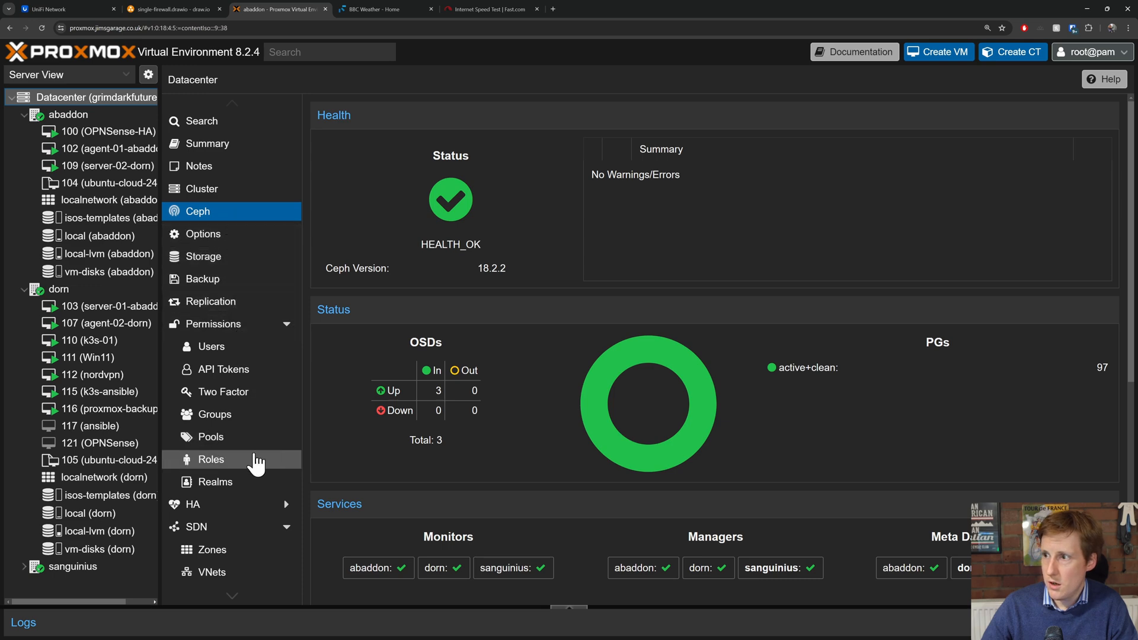
{"action": "left_click", "coordinate": [231, 506]}
{"action": "left_click", "coordinate": [330, 298]}
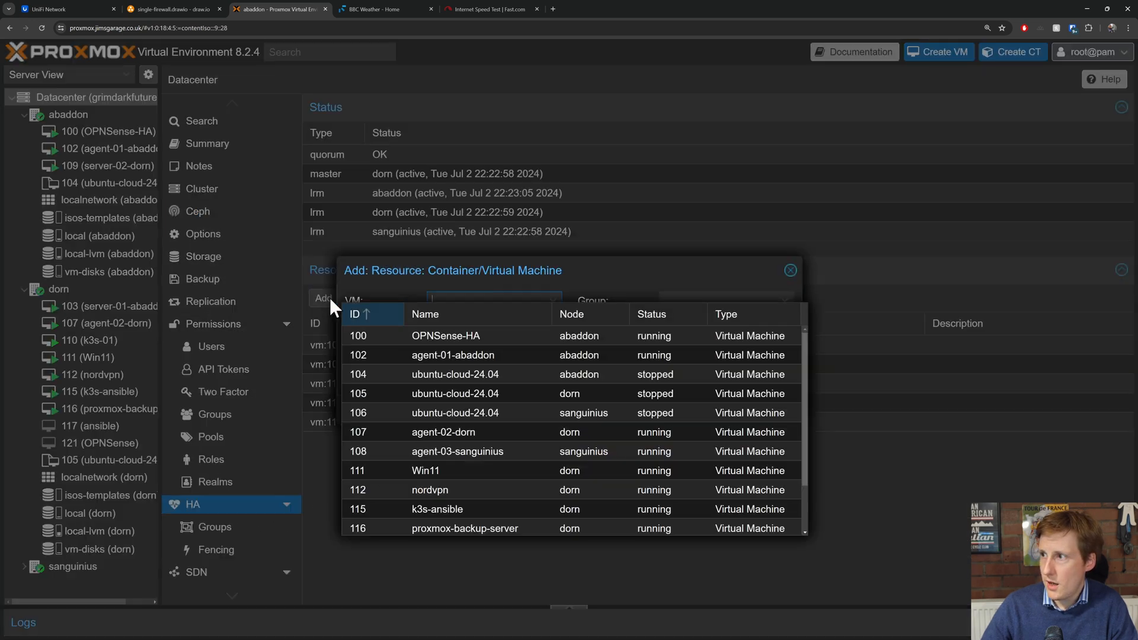
{"action": "left_click", "coordinate": [482, 335]}
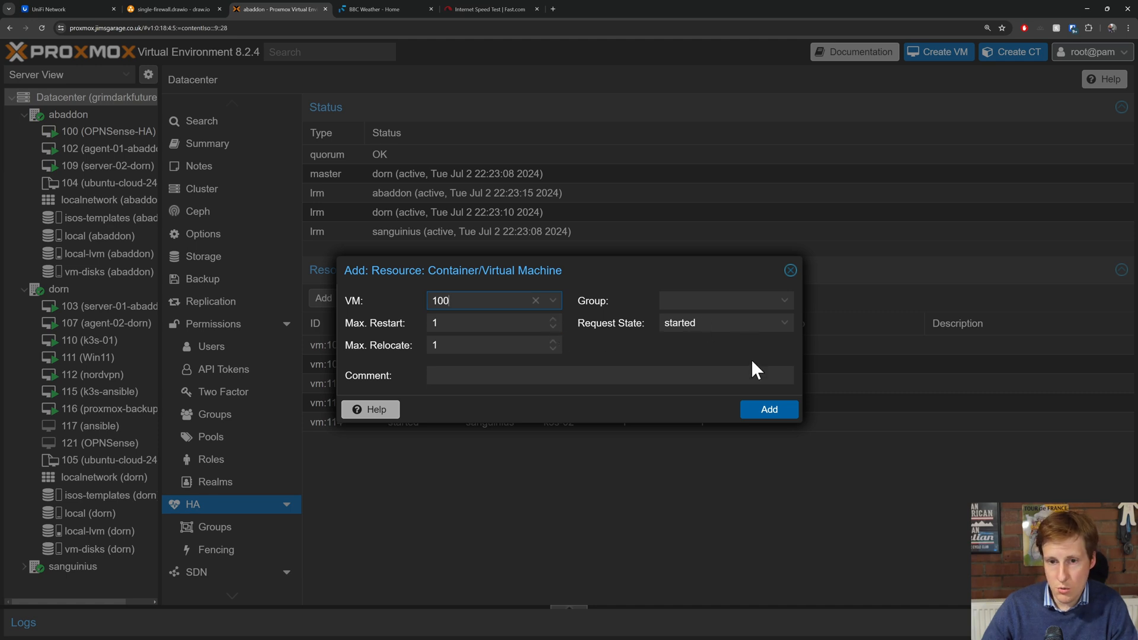
{"action": "left_click", "coordinate": [765, 416]}
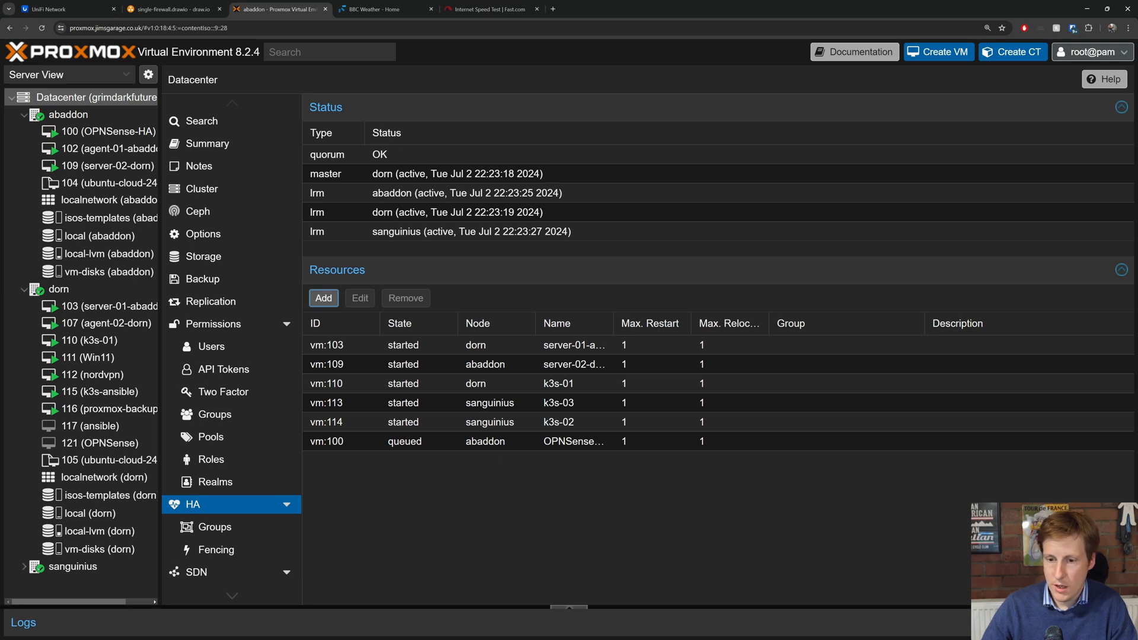
{"action": "key", "text": "alt+Tab"}
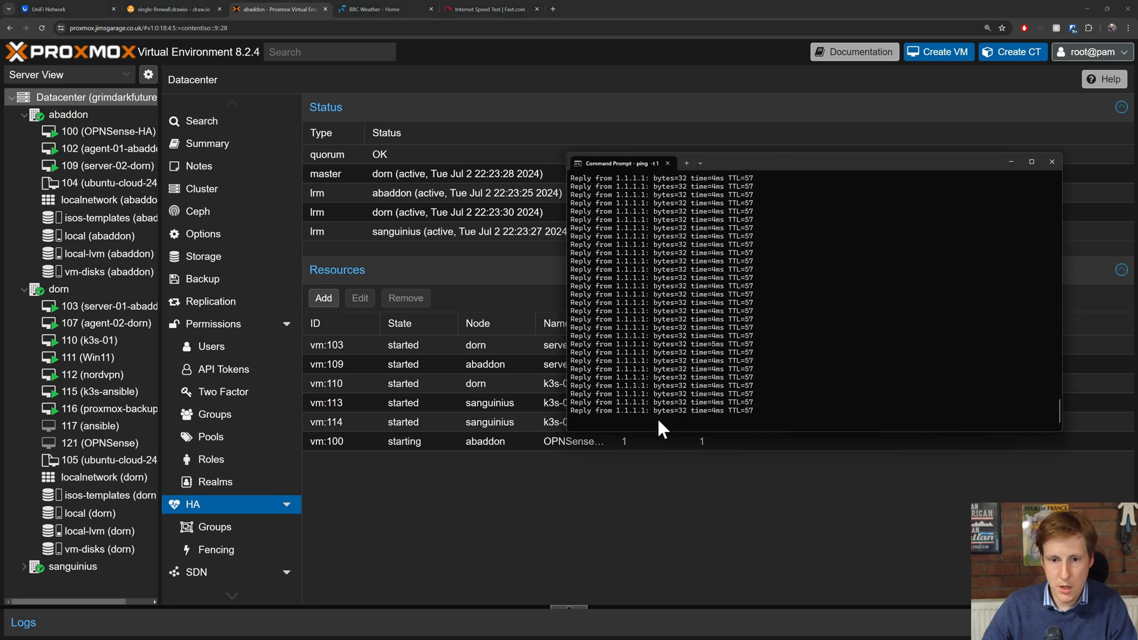
{"action": "left_click_drag", "start_coordinate": [719, 160], "coordinate": [791, 66]}
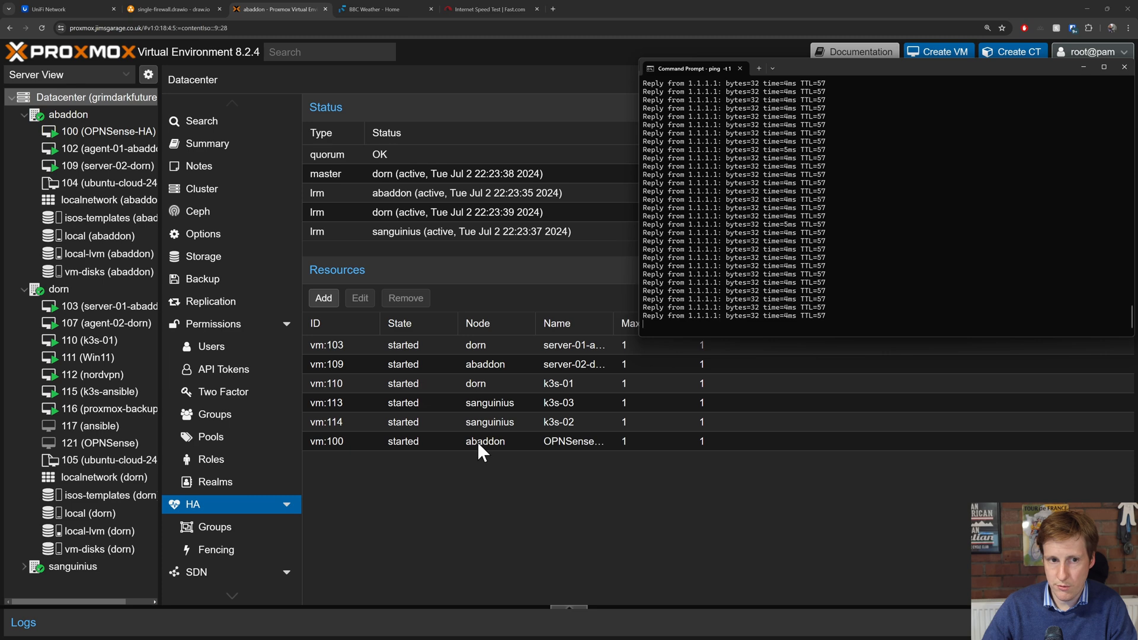
Try to migrate the running OPNSense-HA VM (100) from node abaddon to dorn.
{"action": "left_click", "coordinate": [100, 131]}
{"action": "left_click", "coordinate": [101, 130]}
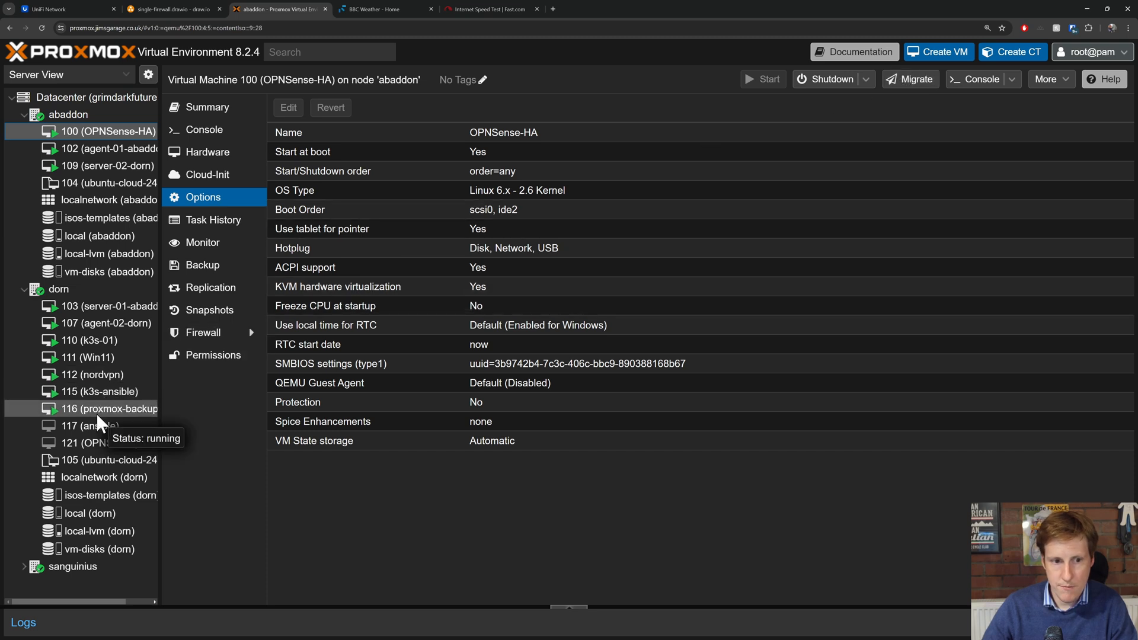
{"action": "left_click", "coordinate": [23, 566]}
{"action": "scroll", "coordinate": [77, 533], "scroll_direction": "down", "scroll_amount": 3}
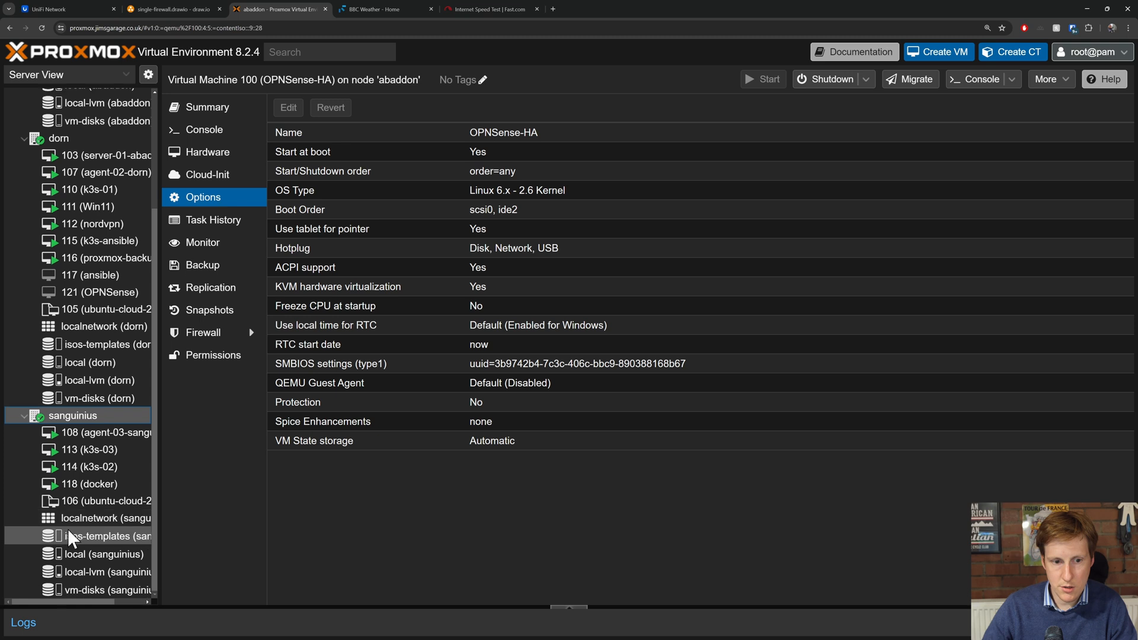
{"action": "scroll", "coordinate": [89, 501], "scroll_direction": "up", "scroll_amount": 5}
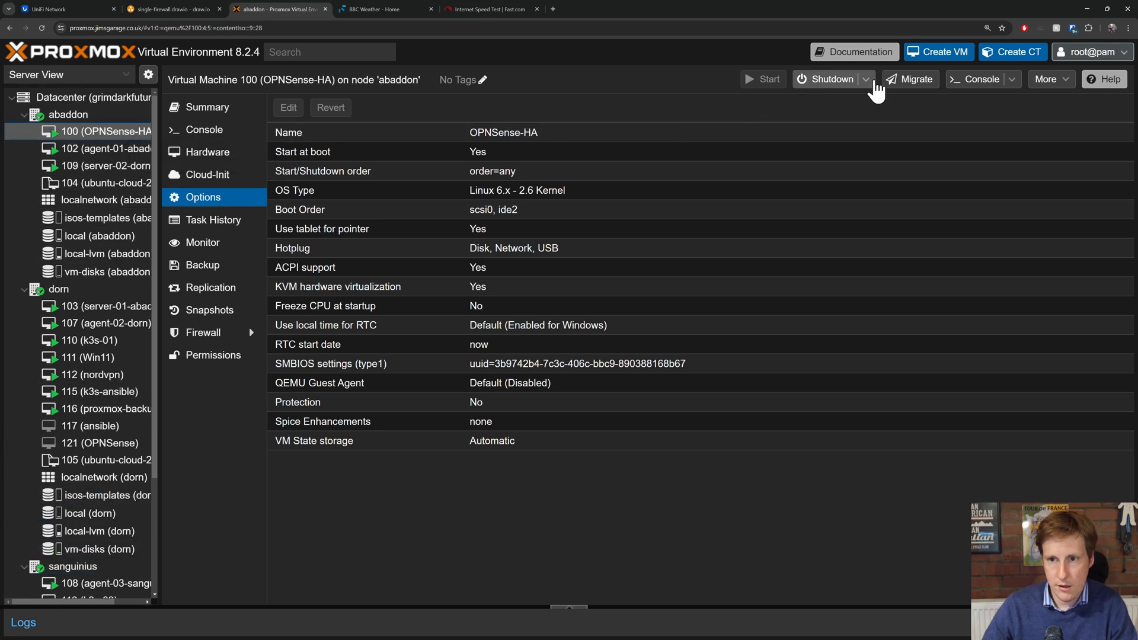
{"action": "left_click", "coordinate": [899, 83]}
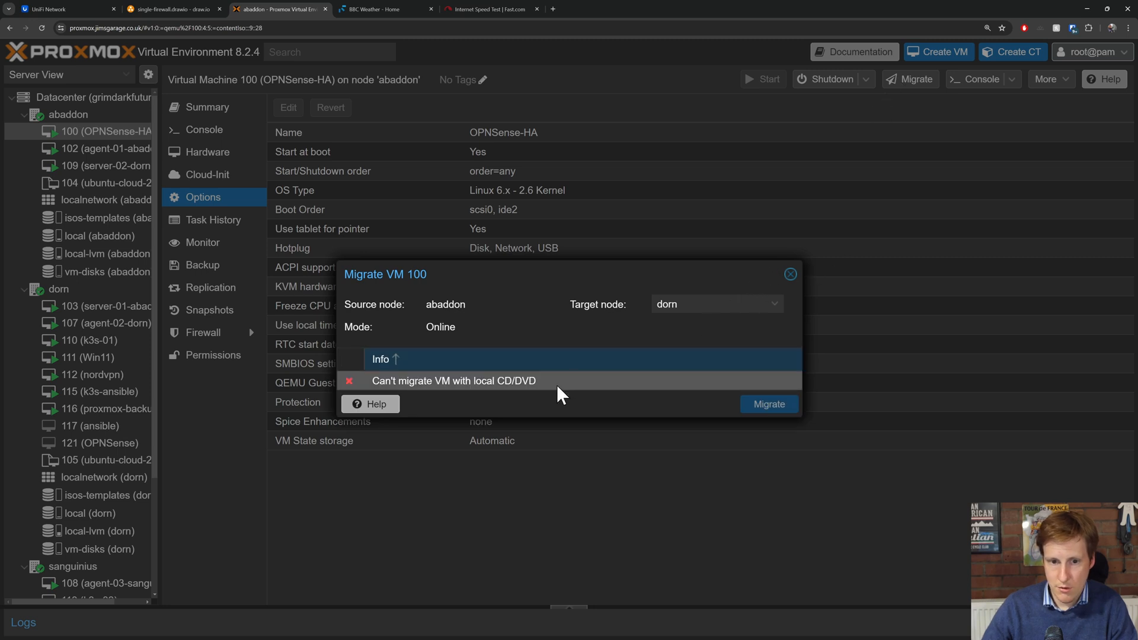
{"action": "left_click", "coordinate": [790, 274]}
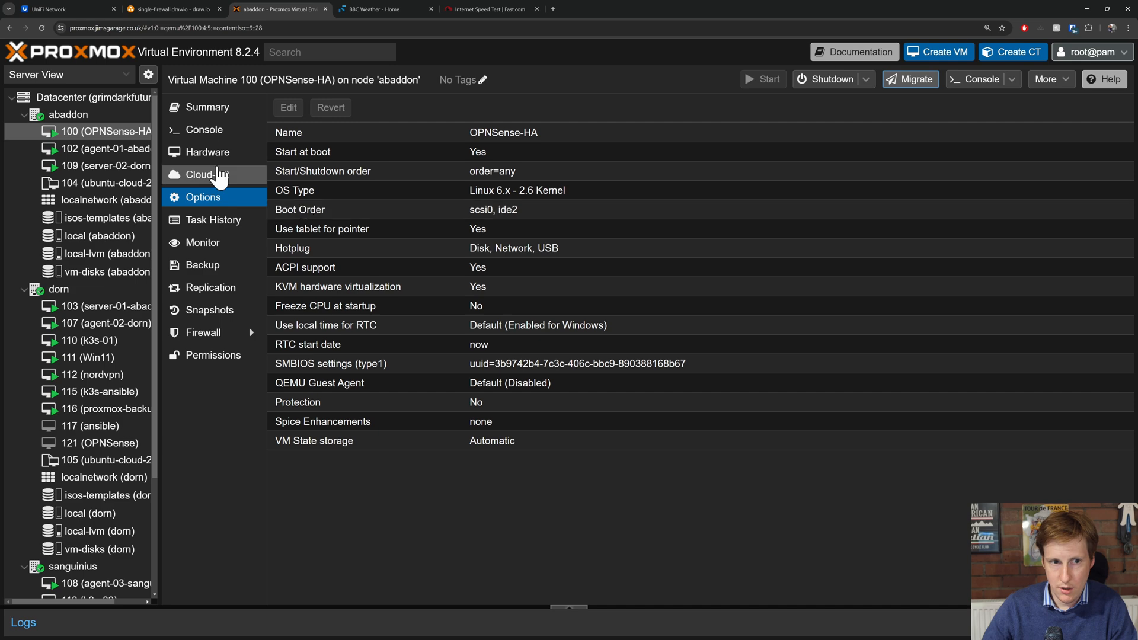
Remove the CD/DVD drive (ide2) from the OPNSense-HA VM (100).
{"action": "left_click", "coordinate": [207, 153]}
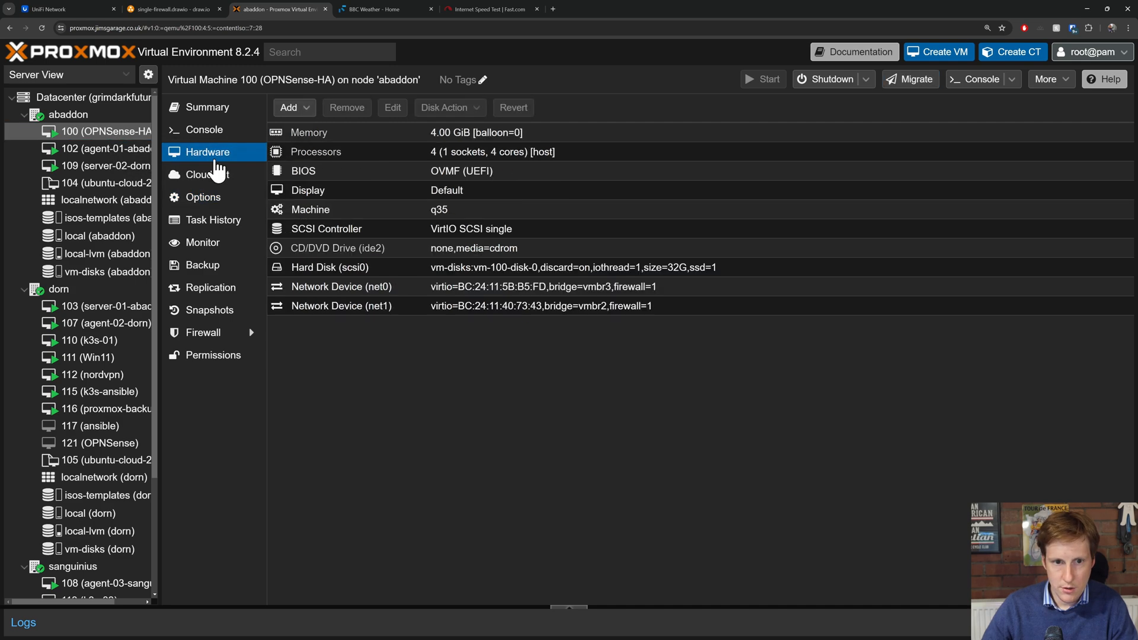
{"action": "left_click", "coordinate": [418, 249]}
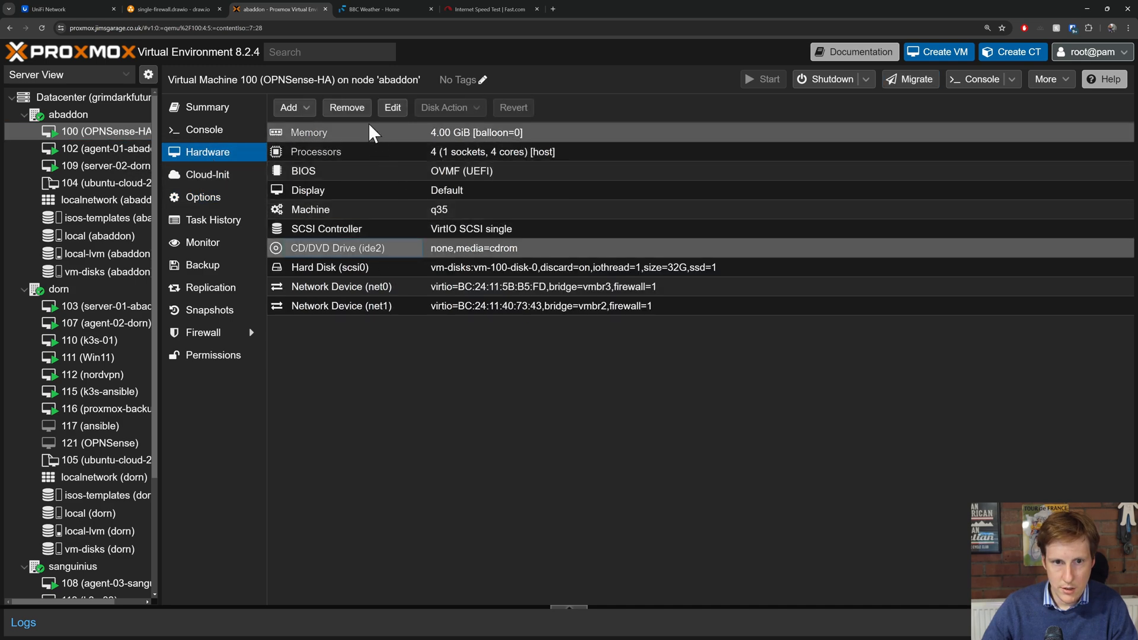
{"action": "left_click", "coordinate": [355, 110]}
{"action": "left_click", "coordinate": [537, 375]}
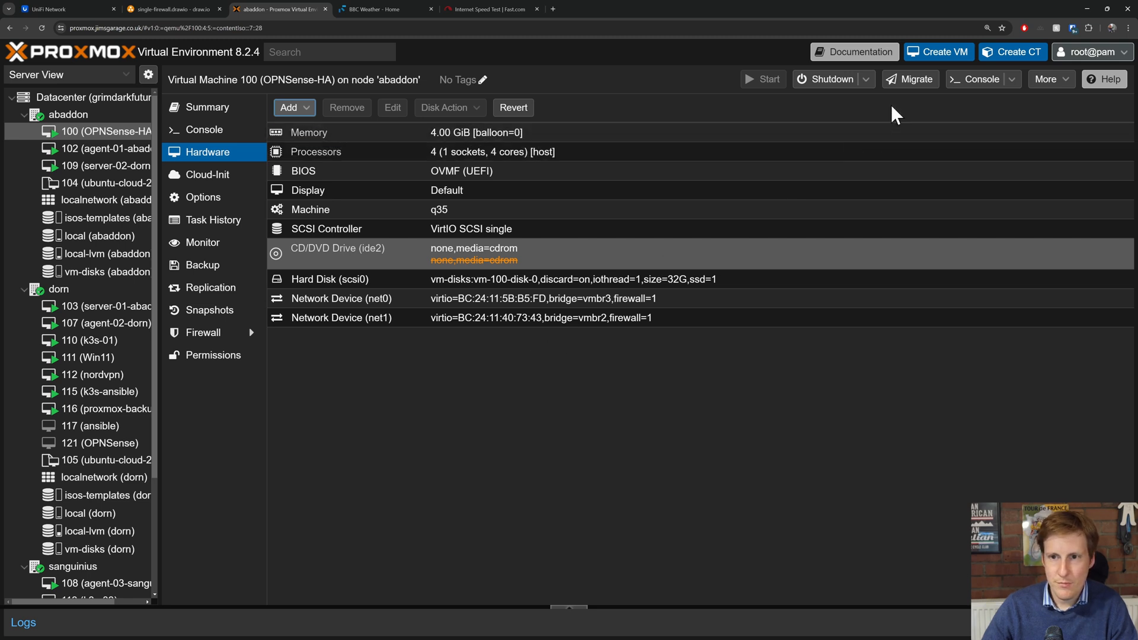
Try to migrate the running OPNSense-HA VM (100) from node abaddon to sanguinius.
{"action": "left_click", "coordinate": [910, 80]}
{"action": "left_click", "coordinate": [718, 307]}
{"action": "left_click", "coordinate": [719, 363]}
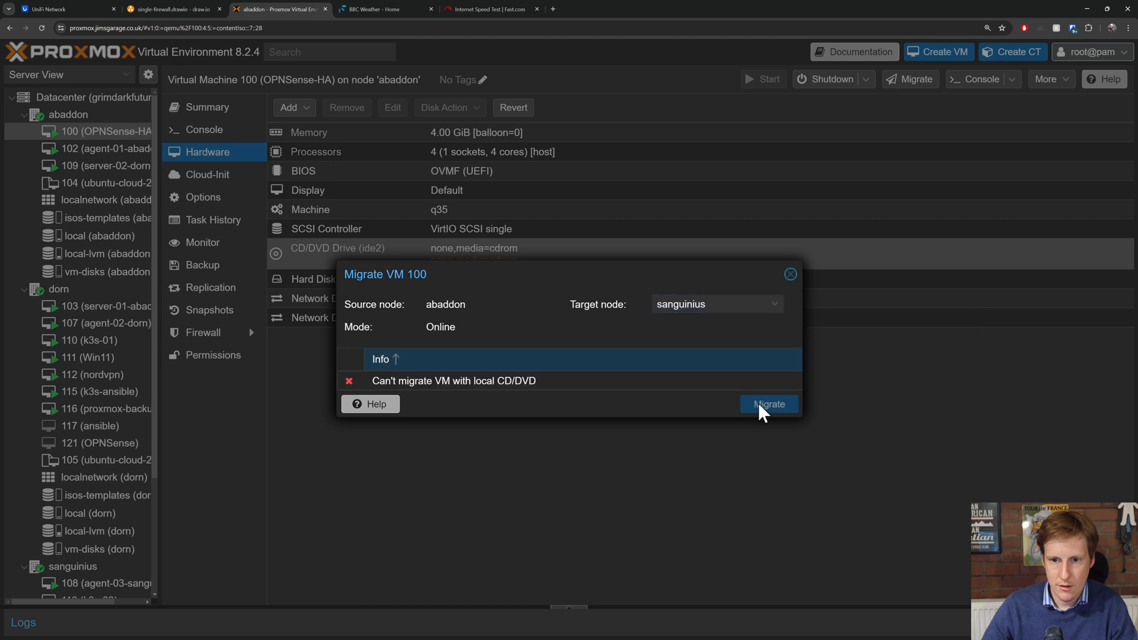
{"action": "left_click", "coordinate": [791, 274]}
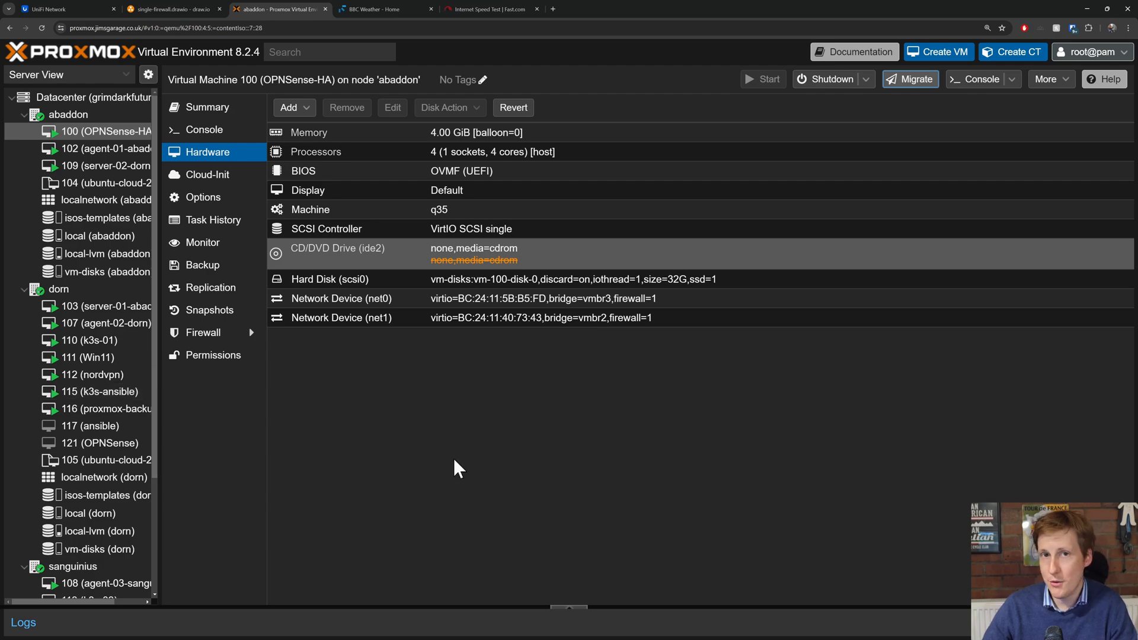
Check the continuous ping to 1.1.1.1 for interruptions while OPNSense (121) acts as the firewall.
{"action": "key", "text": "alt+Tab"}
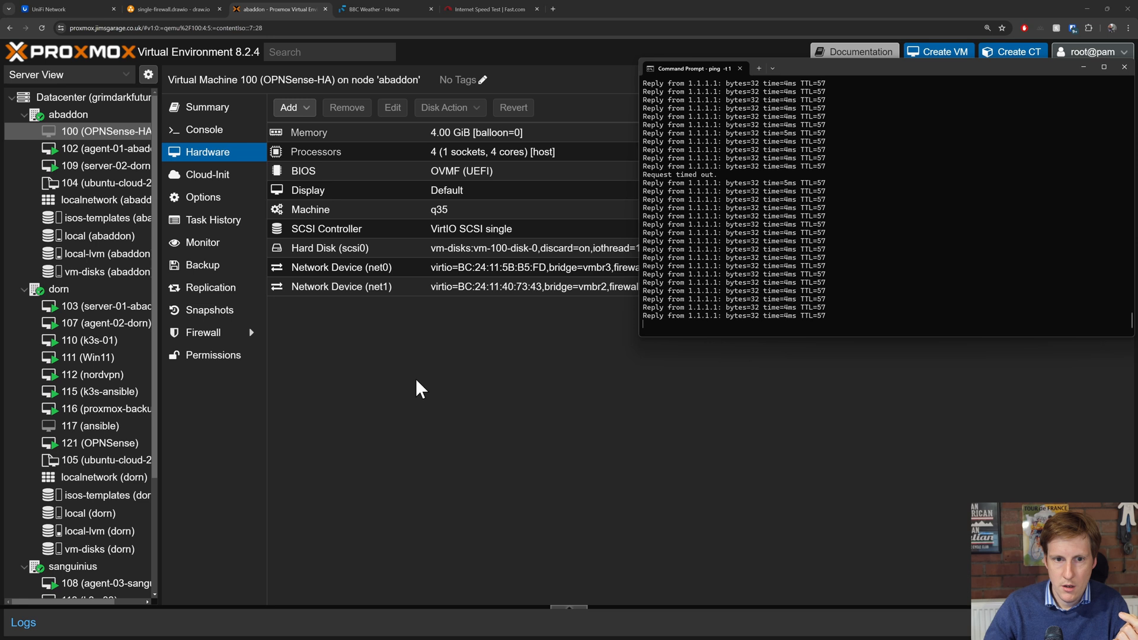
{"action": "left_click", "coordinate": [394, 373]}
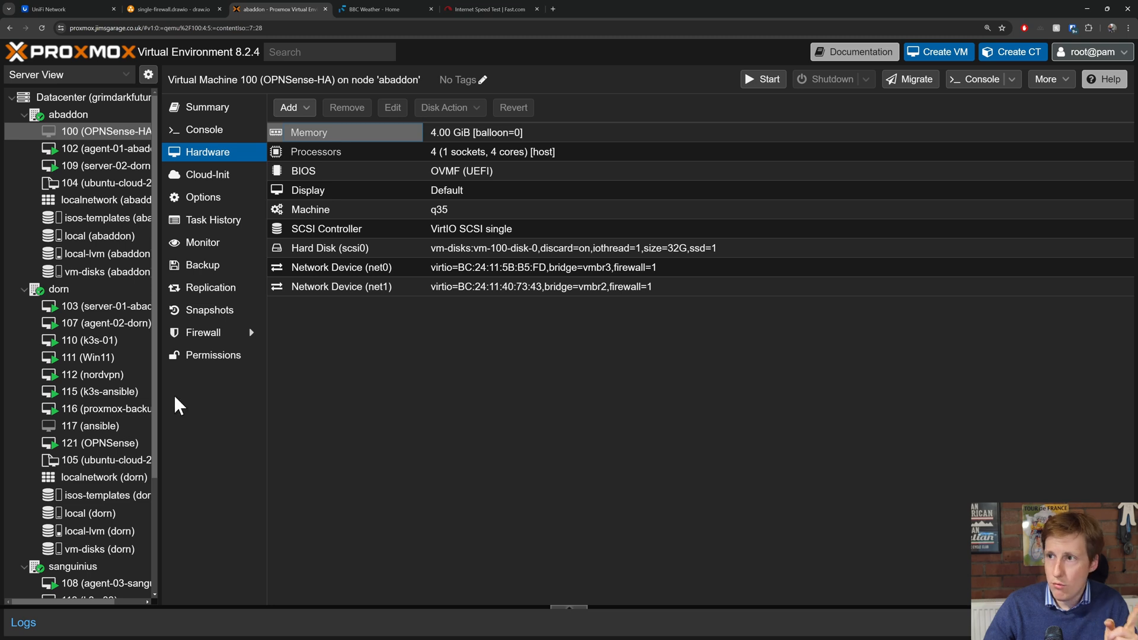
Start OPNSense-HA (100) on node abaddon and shut down OPNSense (121) on node dorn.
{"action": "left_click", "coordinate": [102, 131]}
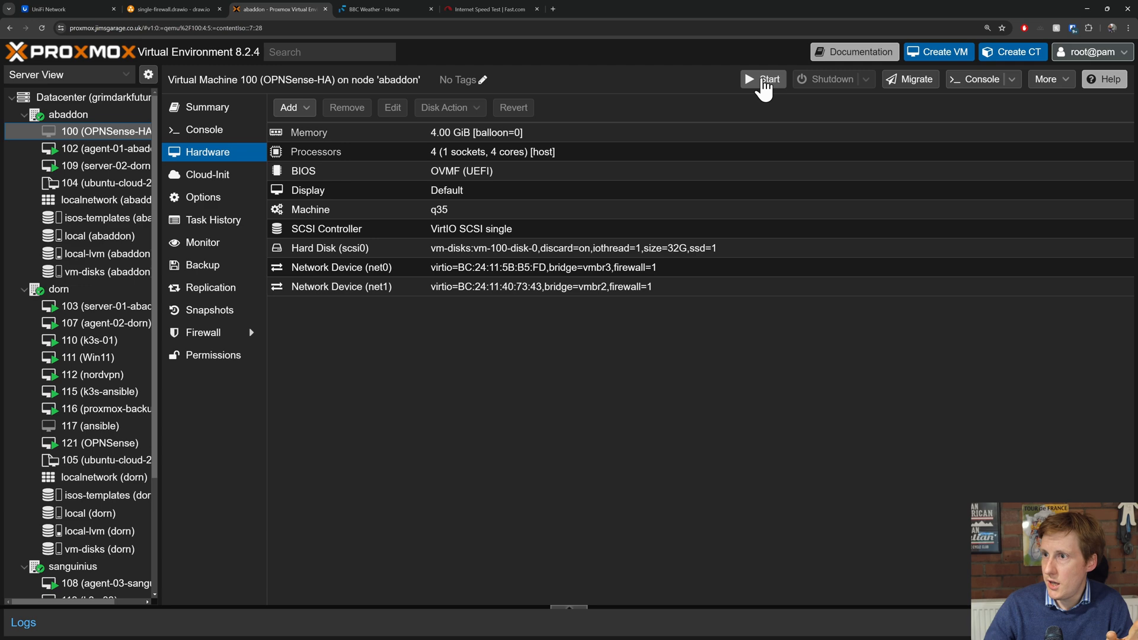
{"action": "left_click", "coordinate": [94, 445]}
{"action": "left_click", "coordinate": [828, 79]}
{"action": "left_click", "coordinate": [538, 375]}
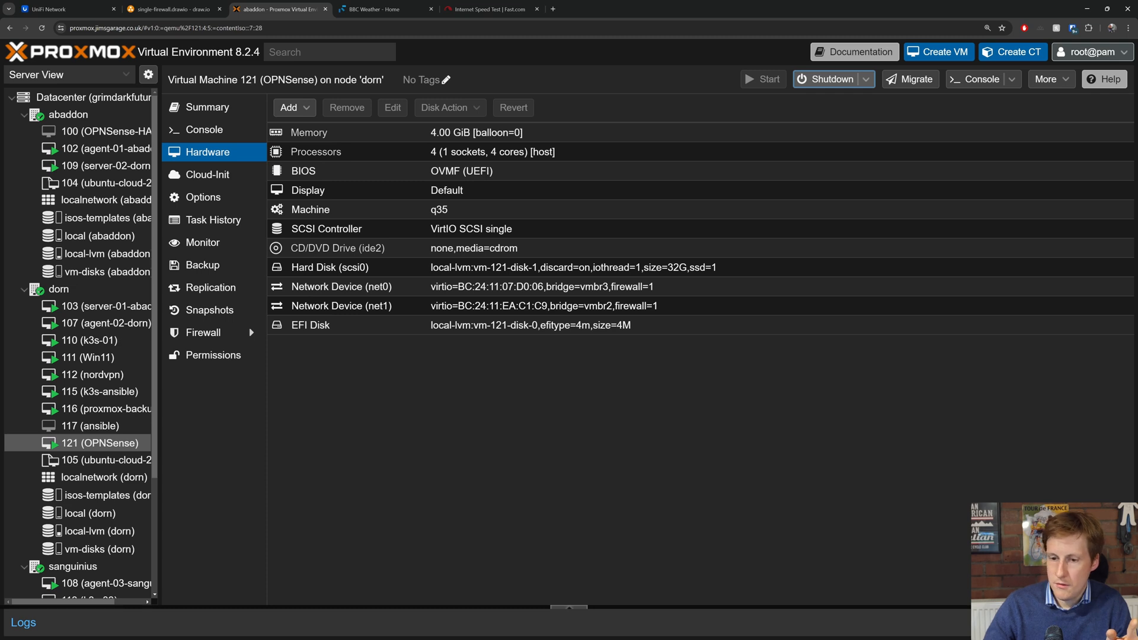
Watch the continuous ping through the switchover and check the hardware of OPNSense-HA (100).
{"action": "key", "text": "alt+Tab"}
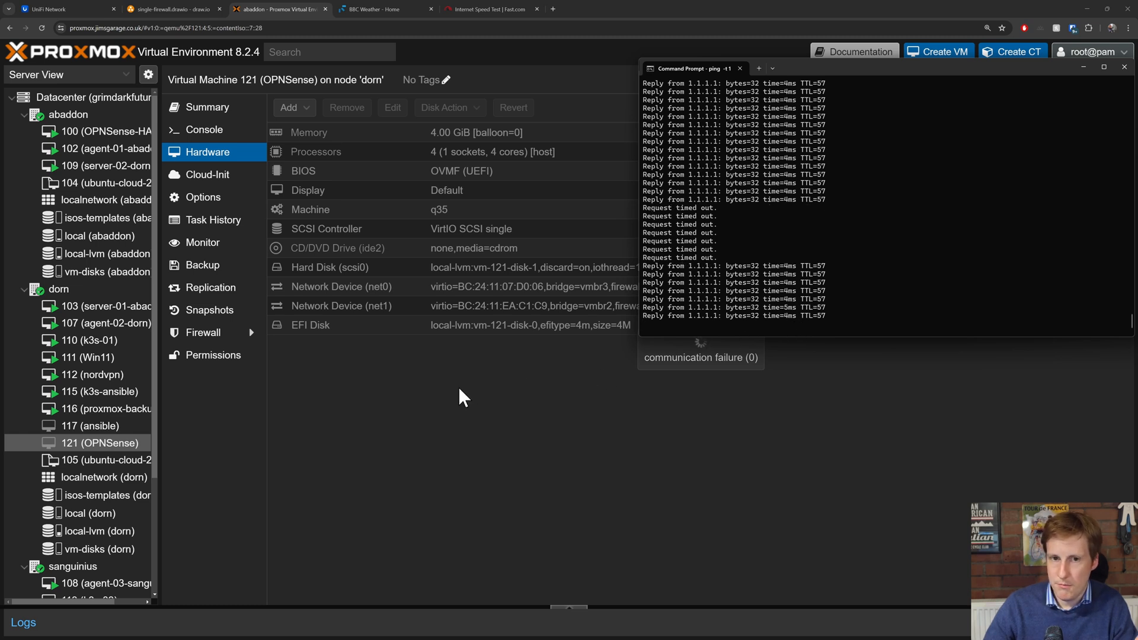
{"action": "left_click", "coordinate": [85, 136]}
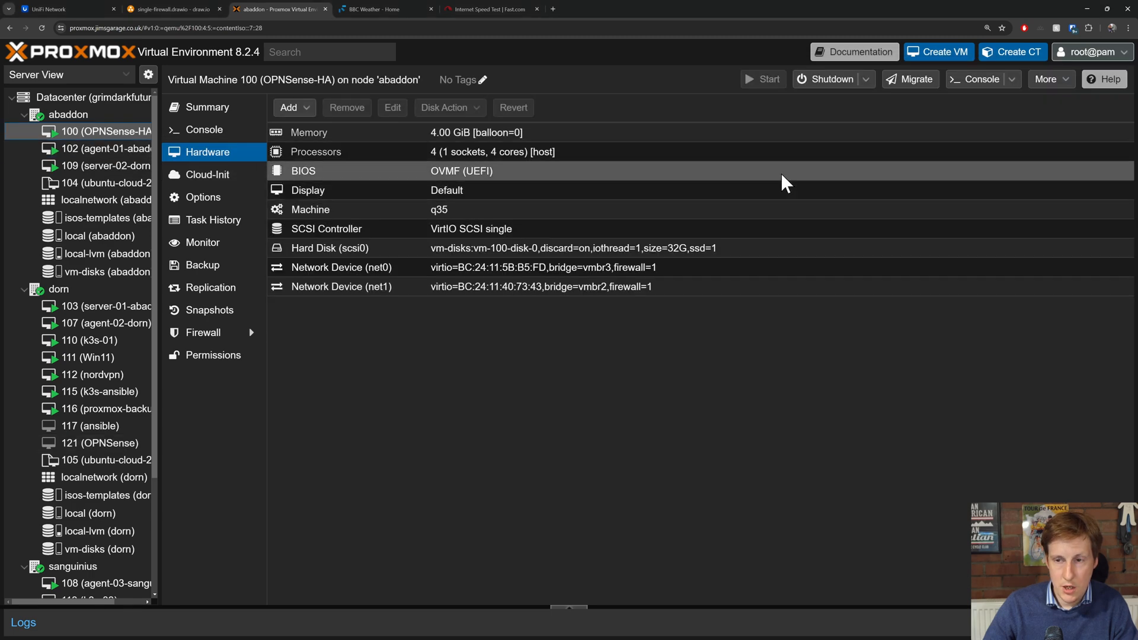
Delete the snapshots "updated" and "before-boot" of OPNSense-HA (100).
{"action": "left_click", "coordinate": [914, 90]}
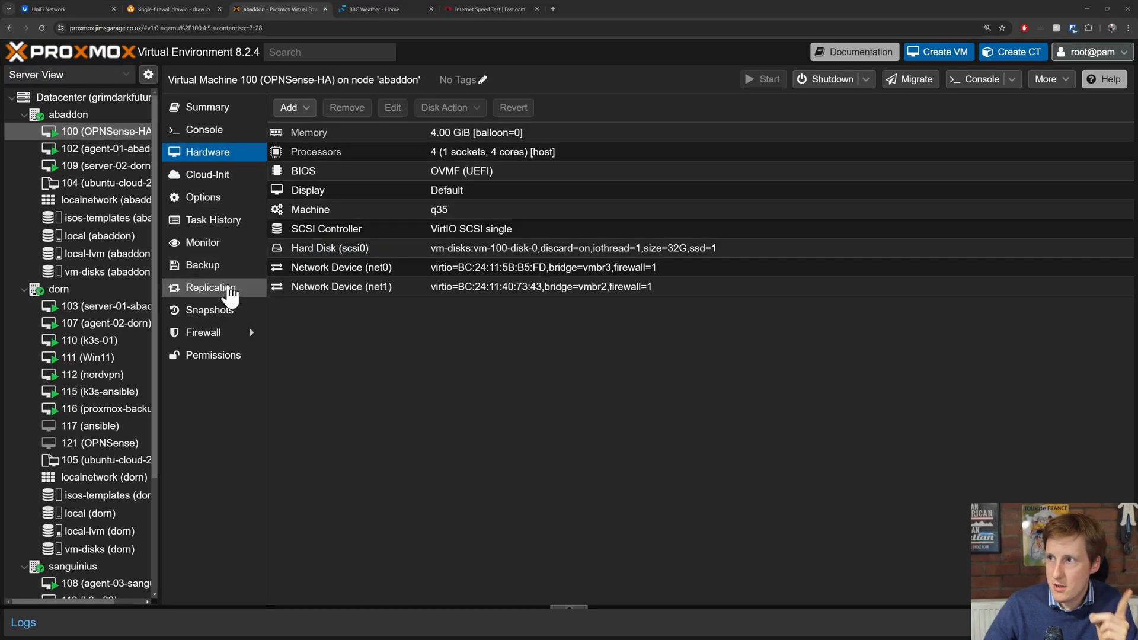
{"action": "left_click", "coordinate": [222, 316]}
{"action": "left_click", "coordinate": [355, 173]}
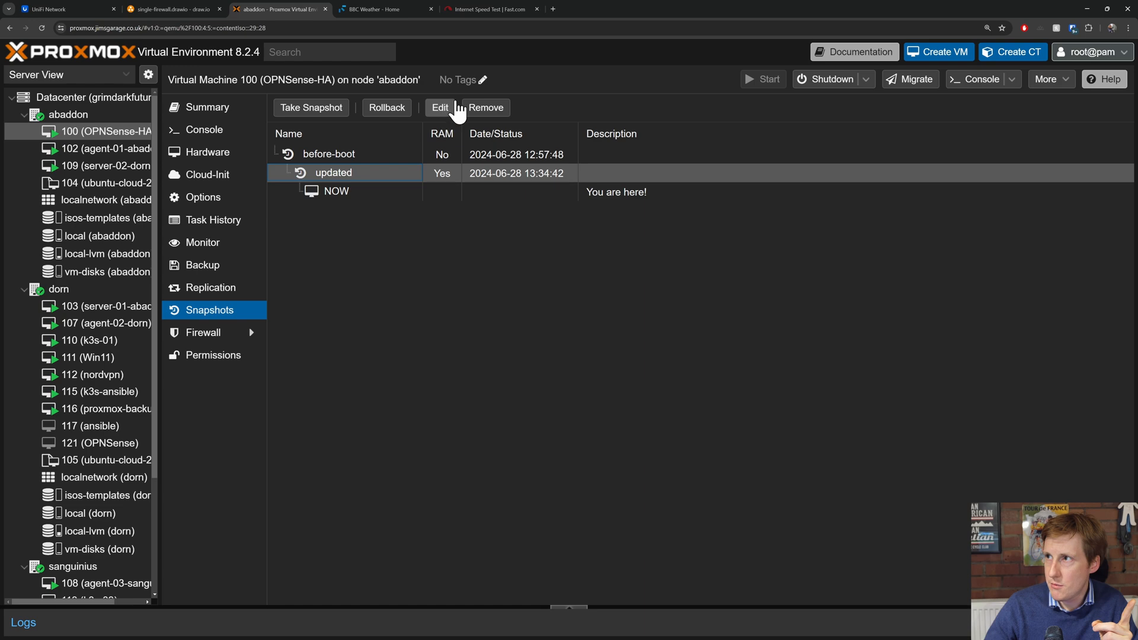
{"action": "left_click", "coordinate": [486, 110]}
{"action": "left_click", "coordinate": [536, 375]}
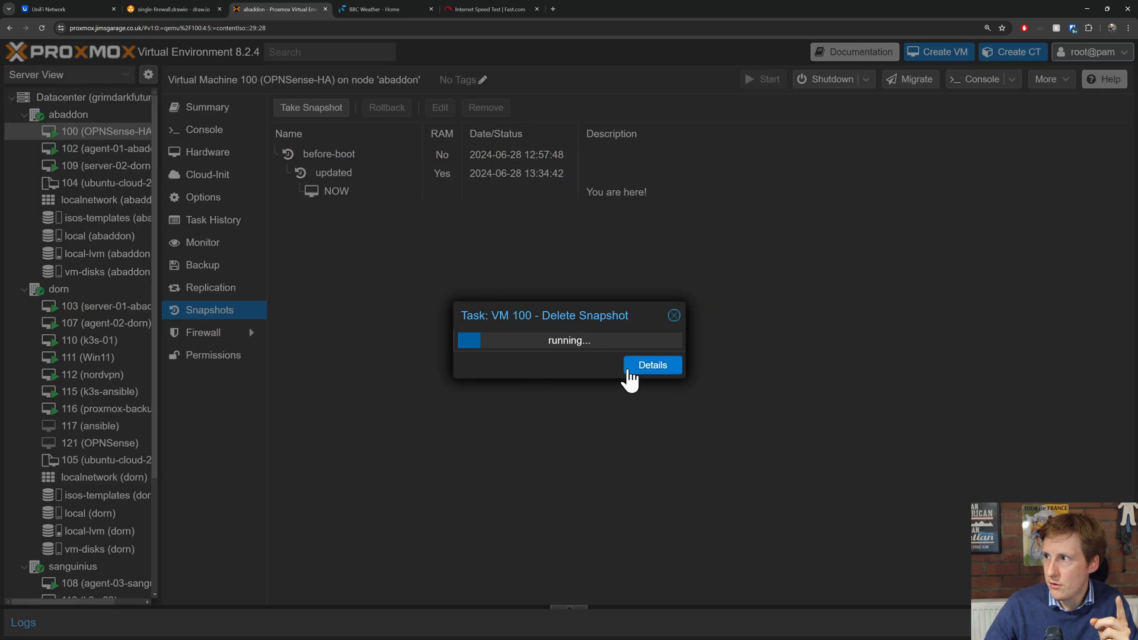
{"action": "left_click", "coordinate": [337, 153]}
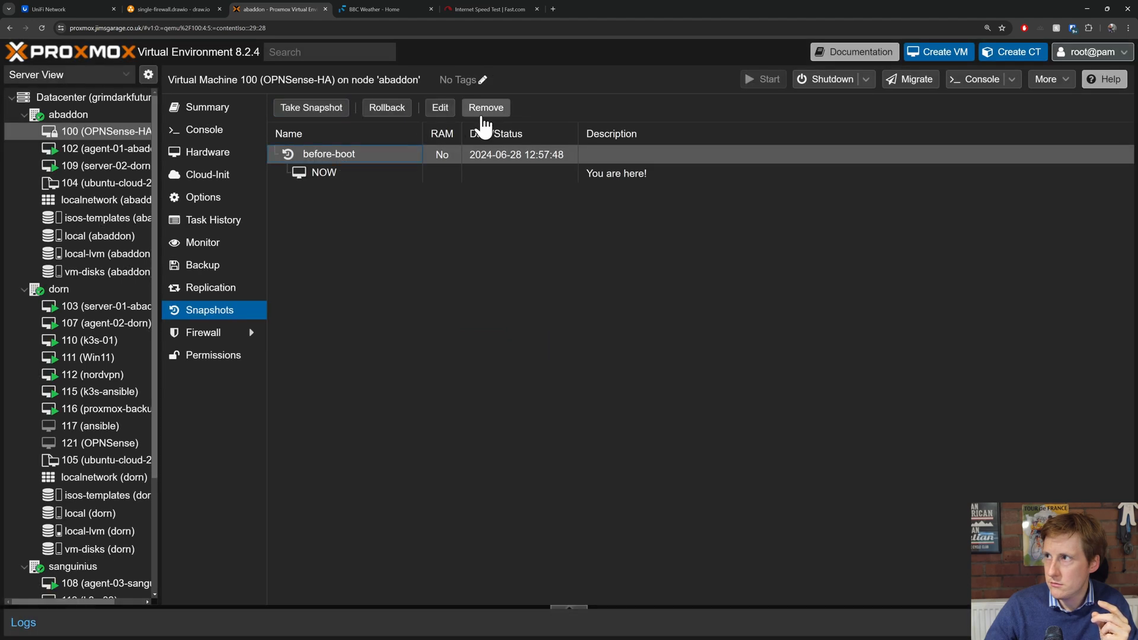
{"action": "left_click", "coordinate": [485, 109]}
{"action": "left_click", "coordinate": [538, 375]}
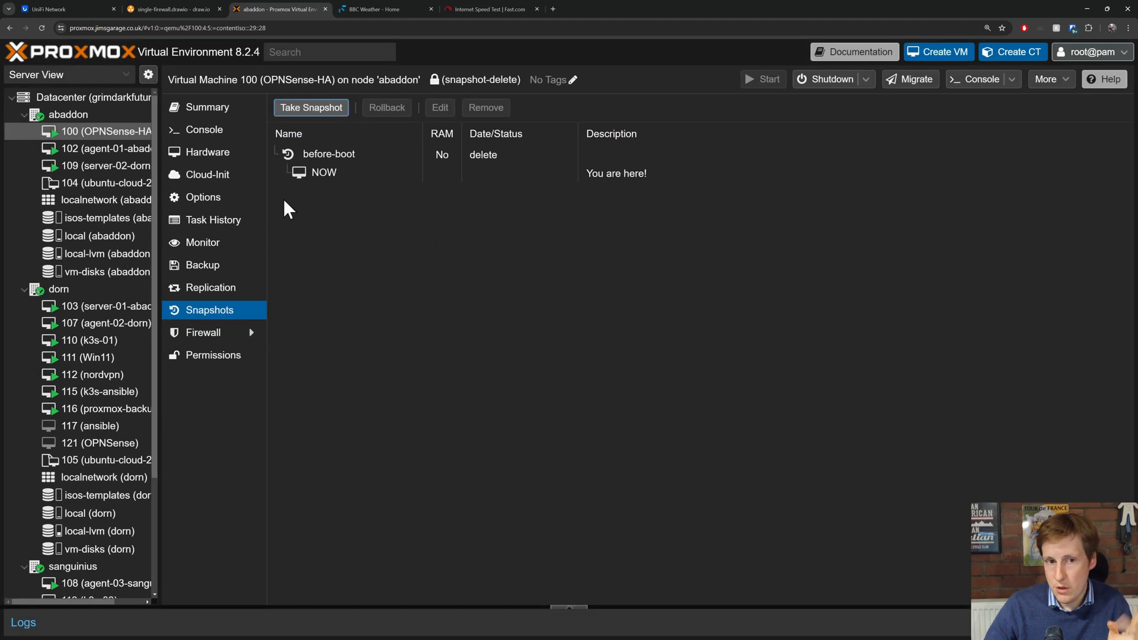
Migrate the running OPNSense-HA VM (100) from node abaddon to sanguinius and watch the continuous ping to 1.1.1.1.
{"action": "left_click", "coordinate": [209, 153]}
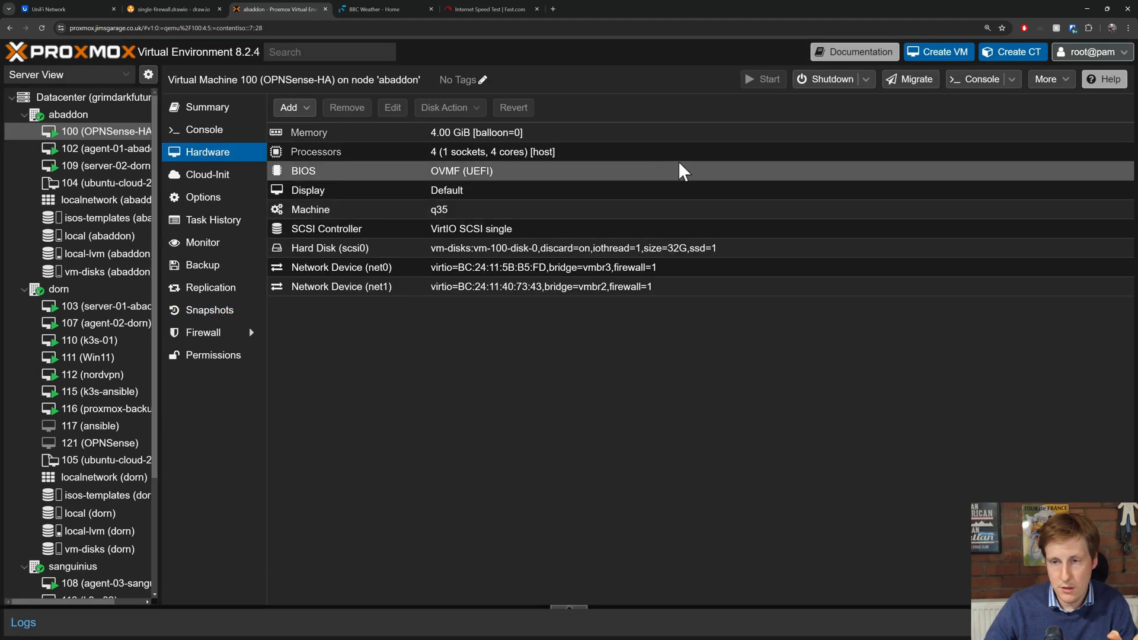
{"action": "left_click", "coordinate": [907, 83]}
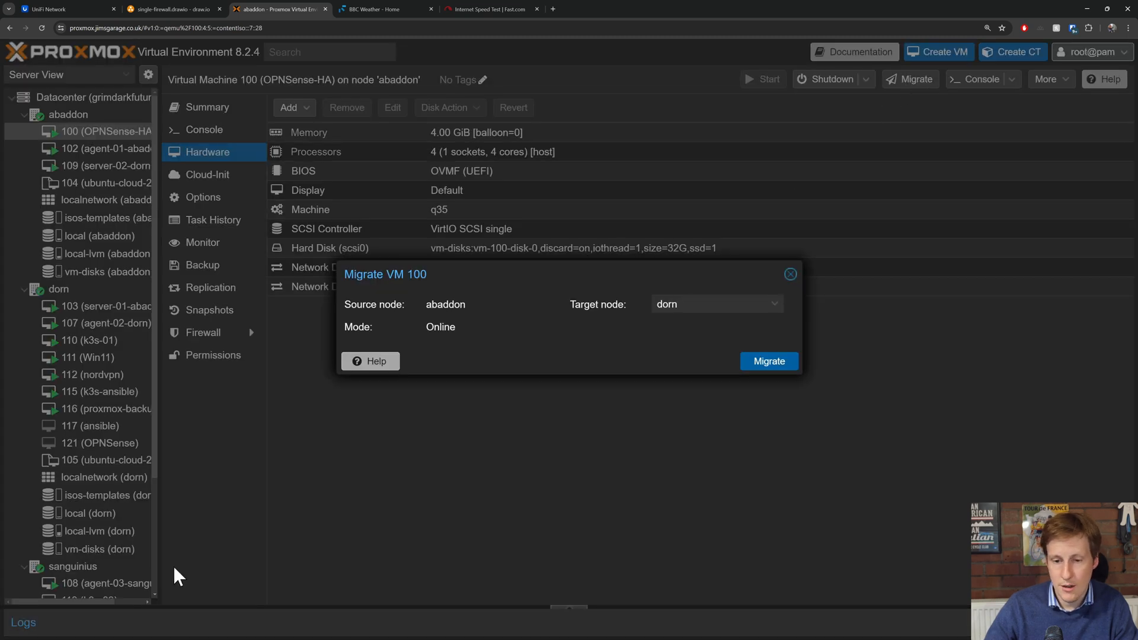
{"action": "left_click", "coordinate": [701, 305]}
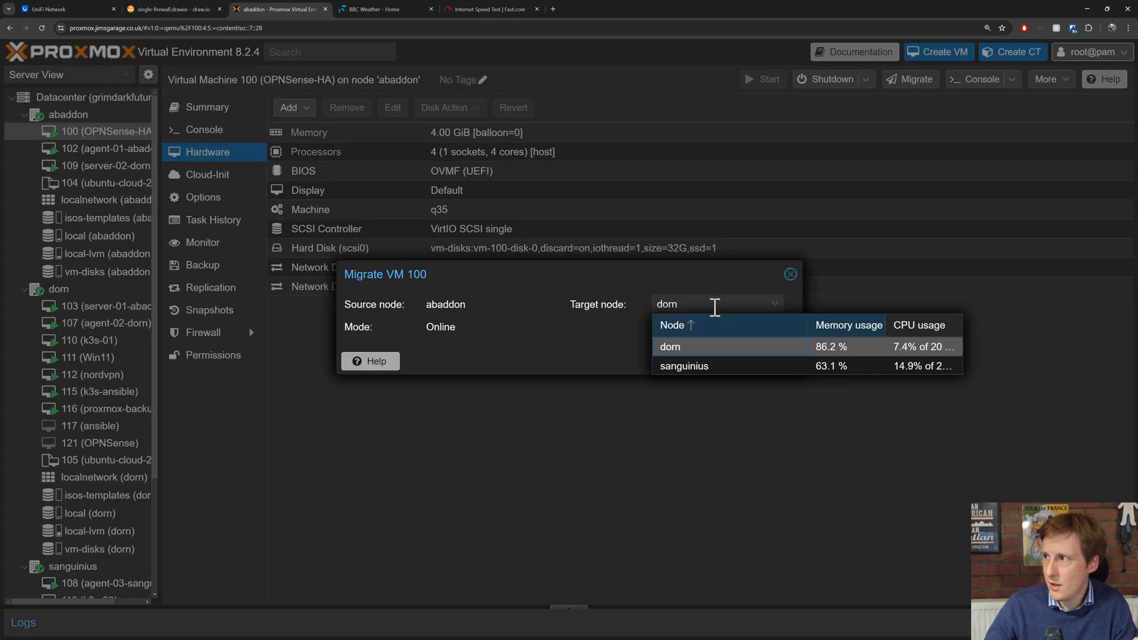
{"action": "left_click", "coordinate": [702, 372]}
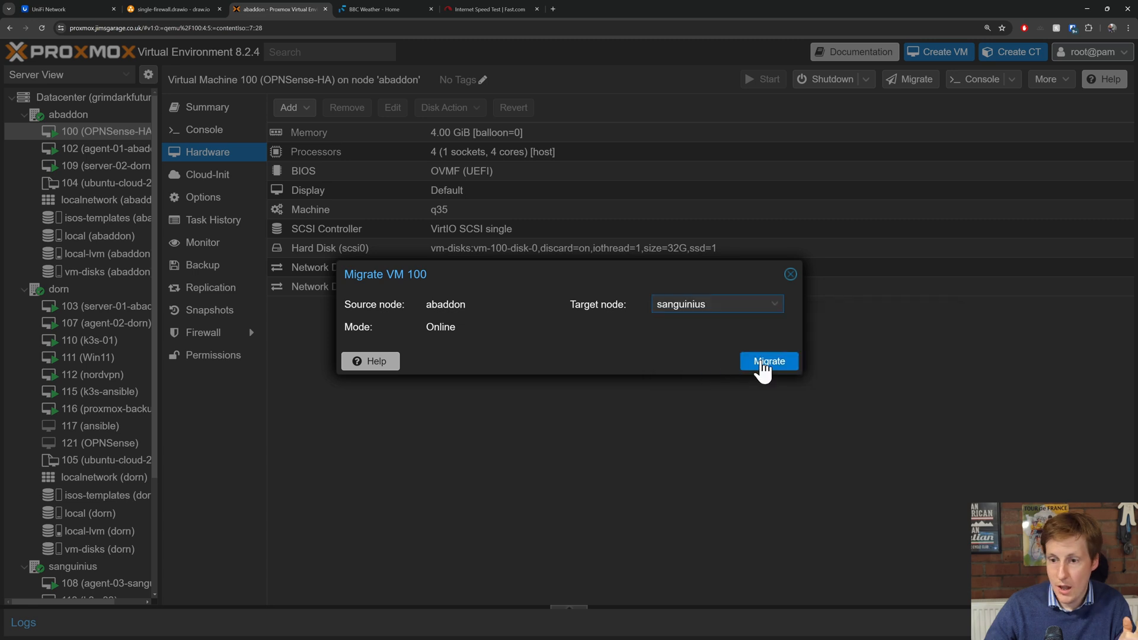
{"action": "left_click", "coordinate": [764, 363]}
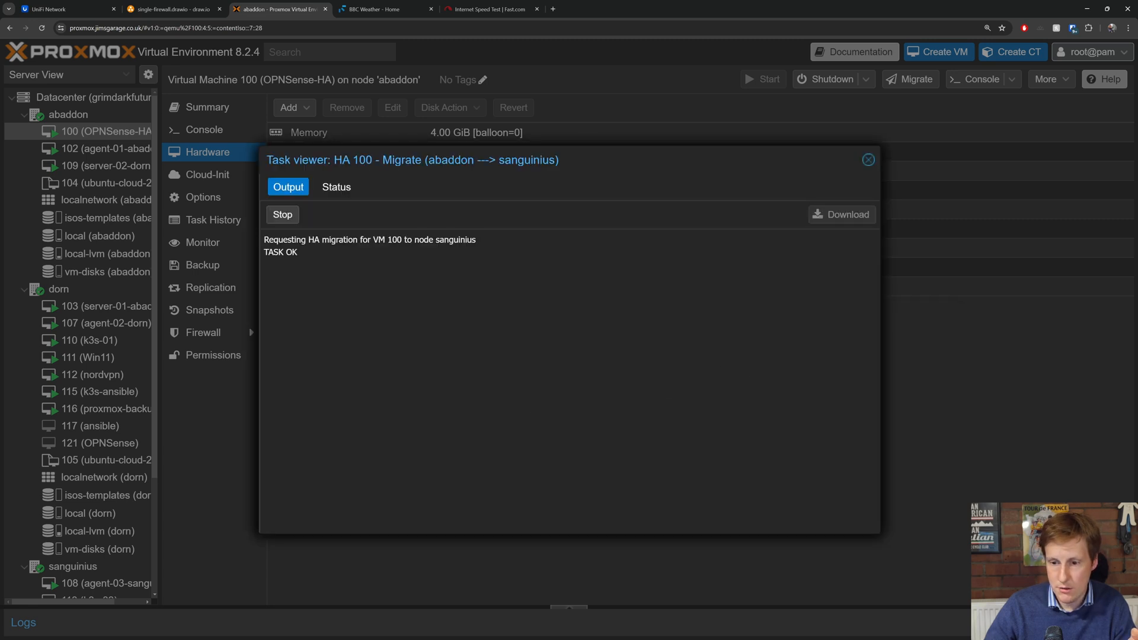
{"action": "key", "text": "alt+Tab"}
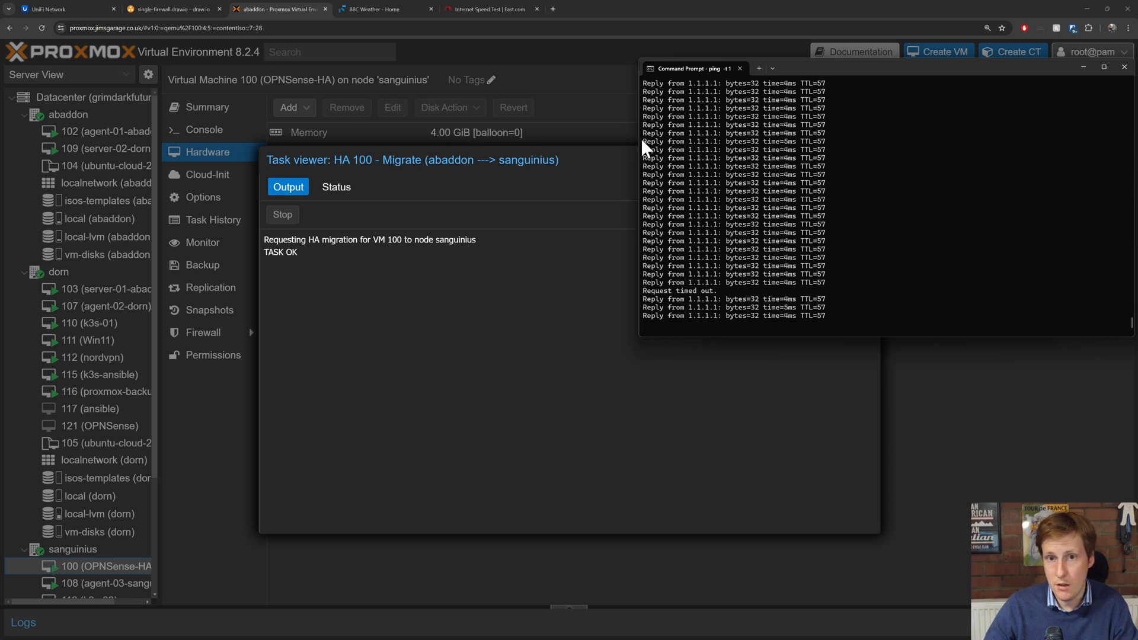
Test browsing with a Fast.com speed test and the BBC News page, and recheck the continuous ping to 1.1.1.1.
{"action": "left_click", "coordinate": [496, 11]}
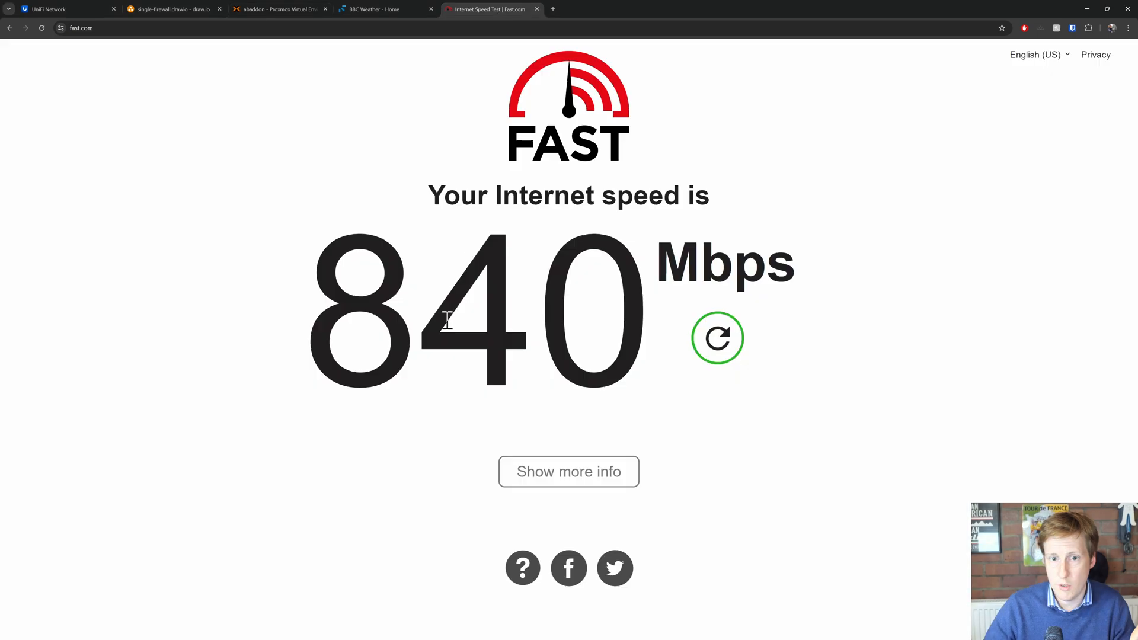
{"action": "left_click", "coordinate": [697, 346]}
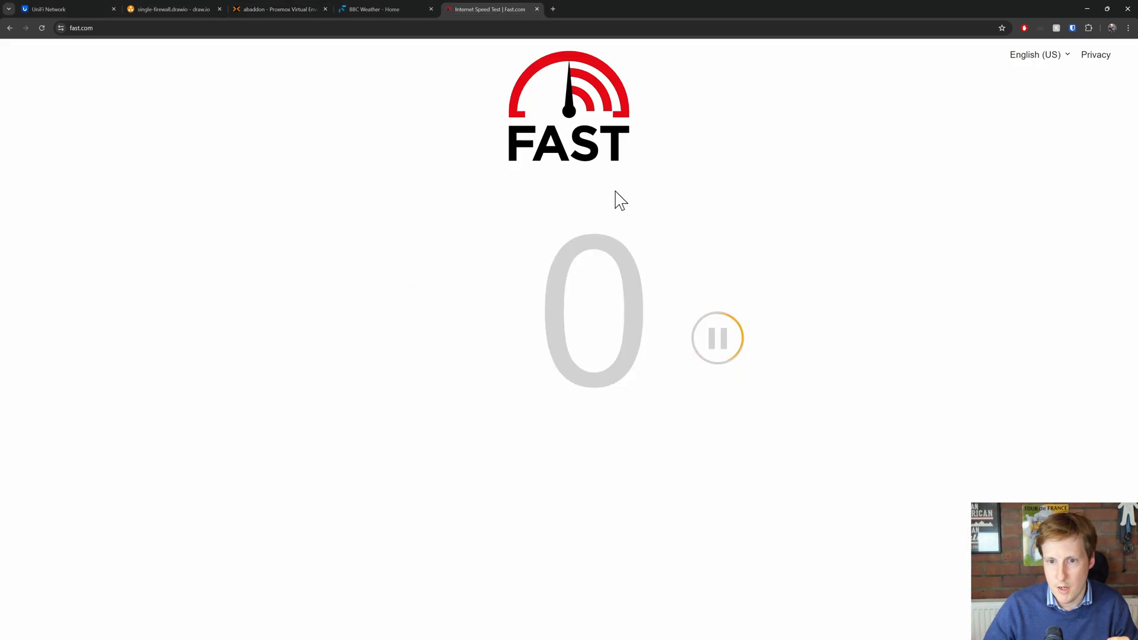
{"action": "left_click", "coordinate": [381, 11]}
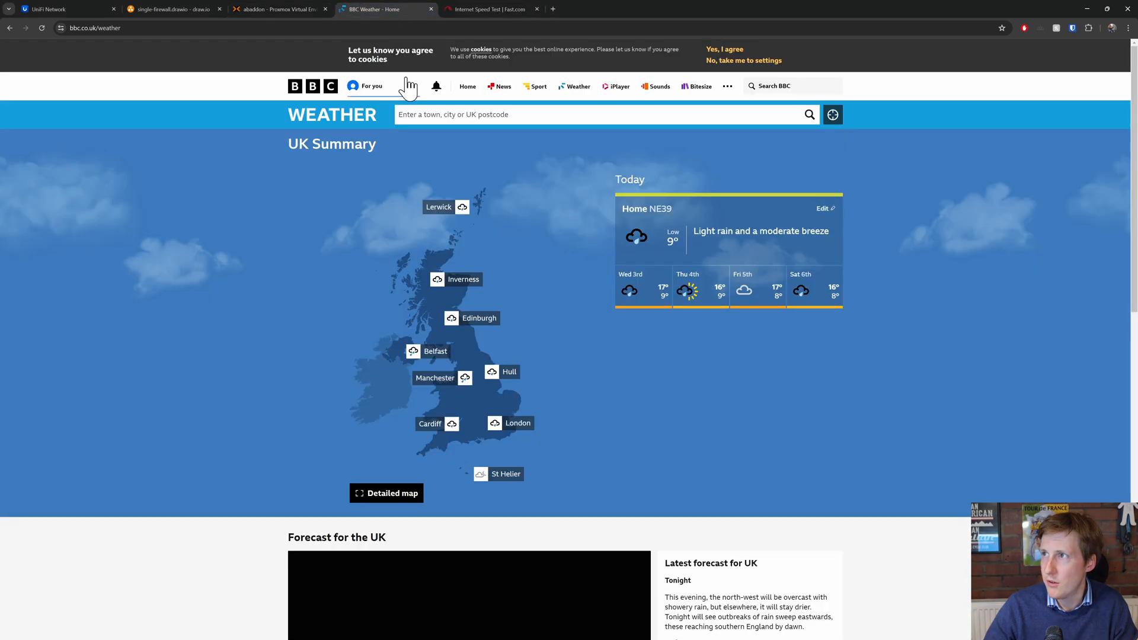
{"action": "left_click", "coordinate": [501, 87]}
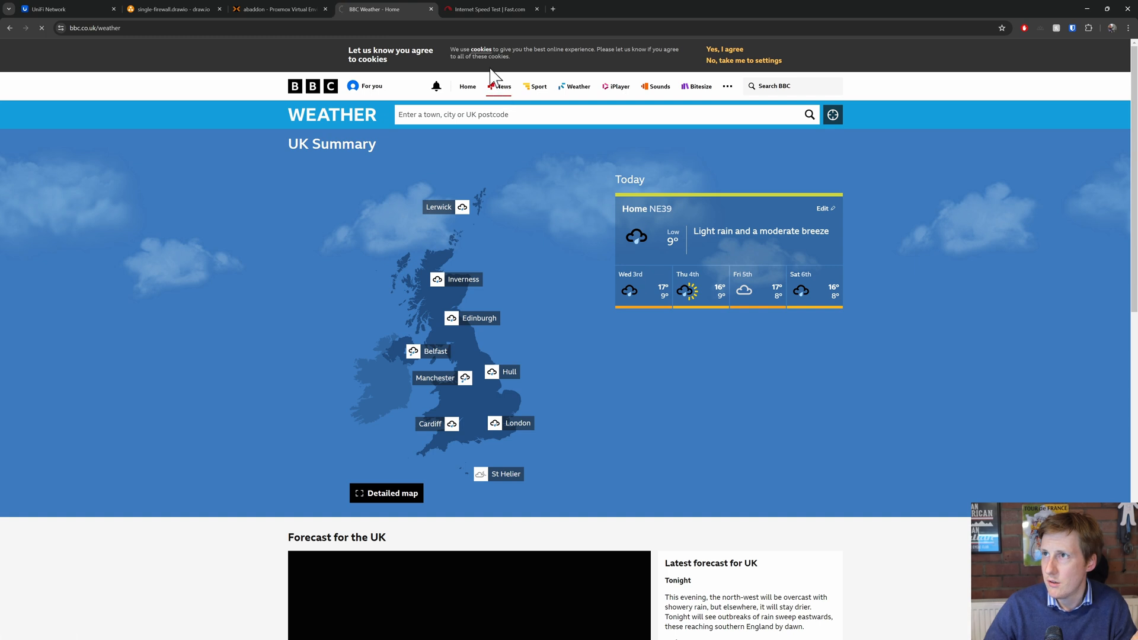
{"action": "left_click", "coordinate": [480, 12]}
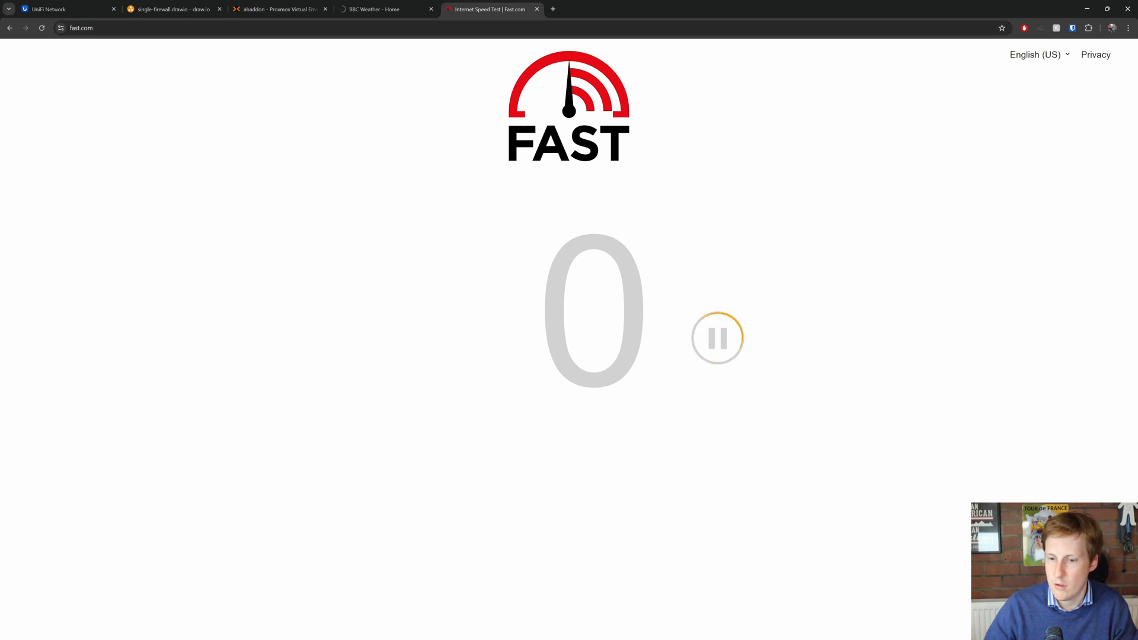
{"action": "key", "text": "alt+Tab"}
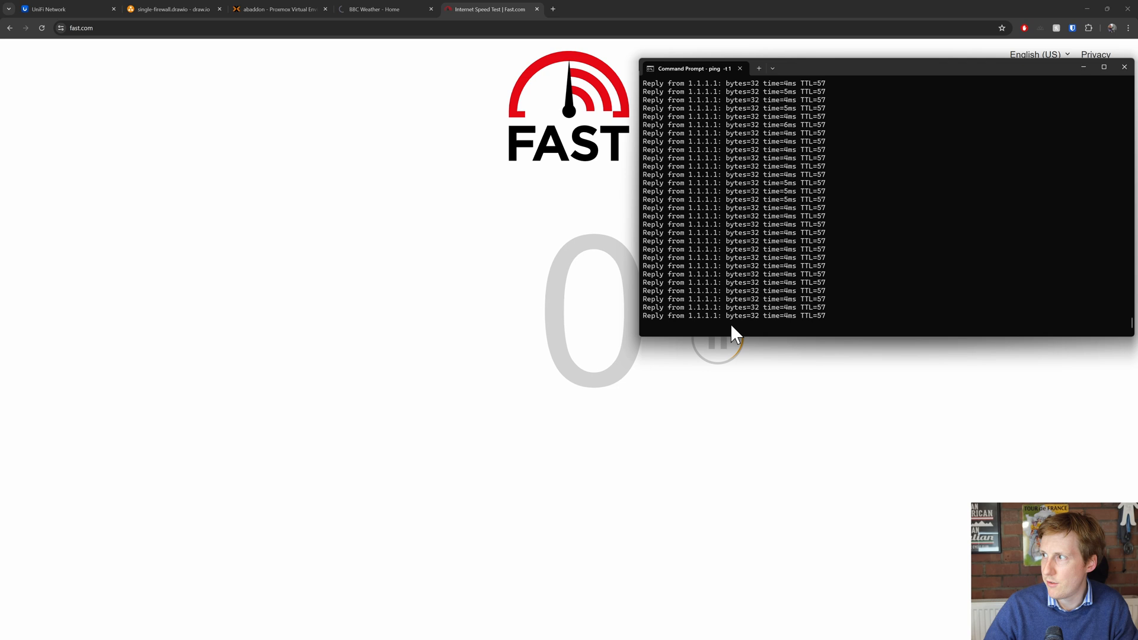
{"action": "left_click_drag", "start_coordinate": [809, 72], "coordinate": [770, 237]}
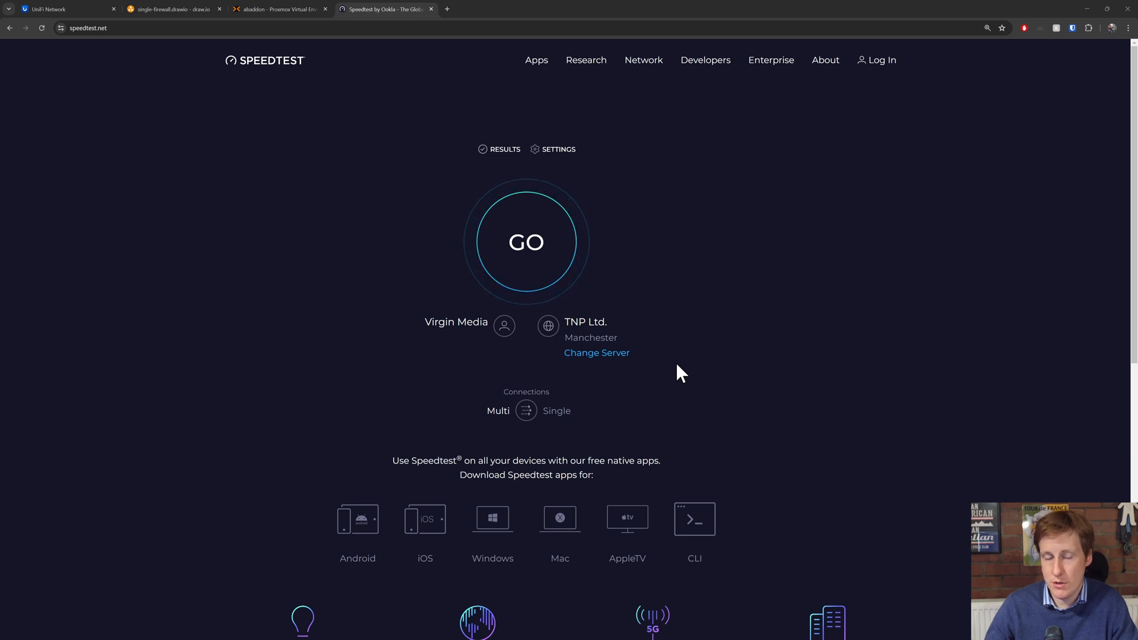
Run the speedtest.net test on the local PC and in the browser on the separate Windows desktop.
{"action": "left_click", "coordinate": [551, 256]}
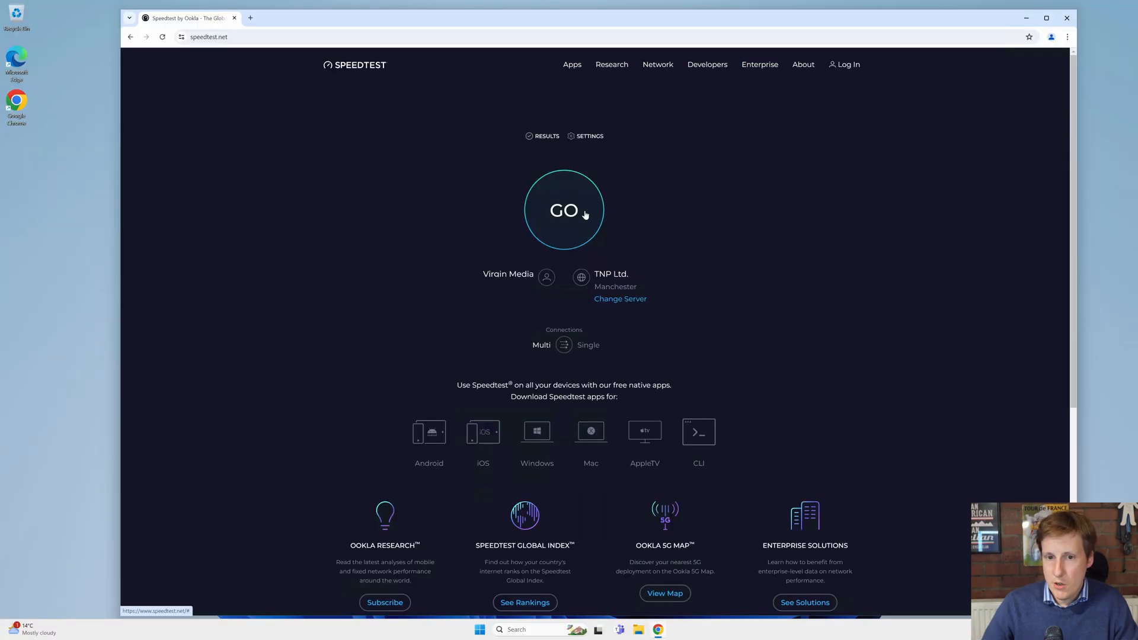
{"action": "left_click", "coordinate": [585, 215]}
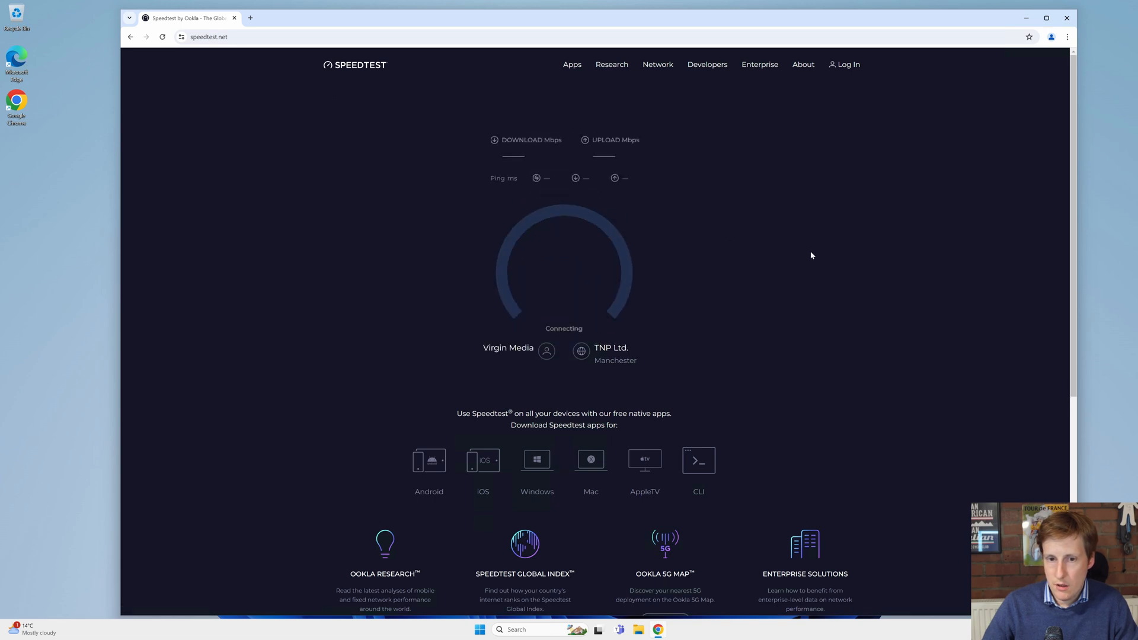